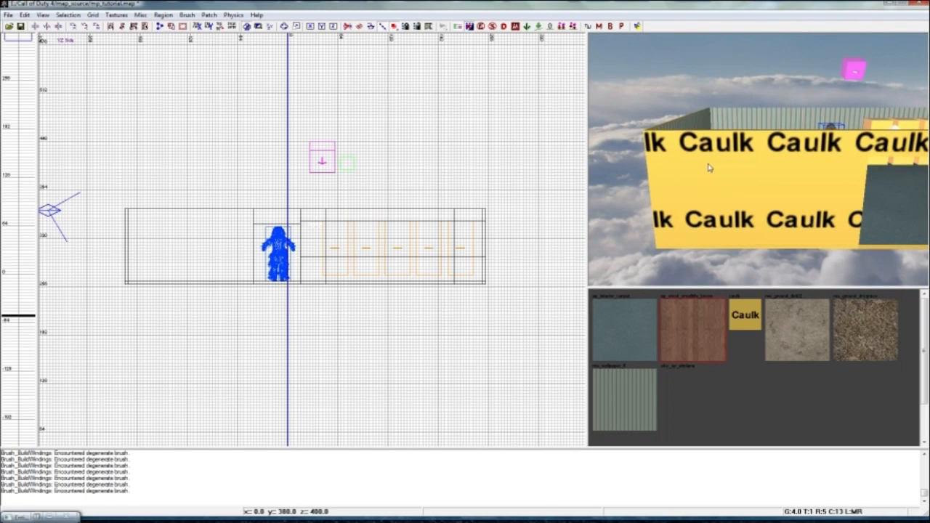
Select the large brush enclosing the map and open the worldspawn entity's properties at its sun settings.
mouse_move(713, 131)
right_mouse_down()
mouse_move(799, 116)
mouse_move(756, 116)
mouse_move(727, 149)
mouse_move(708, 138)
mouse_move(730, 168)
mouse_move(639, 147)
mouse_move(654, 145)
mouse_move(665, 167)
mouse_move(646, 144)
mouse_move(651, 135)
right_mouse_up()
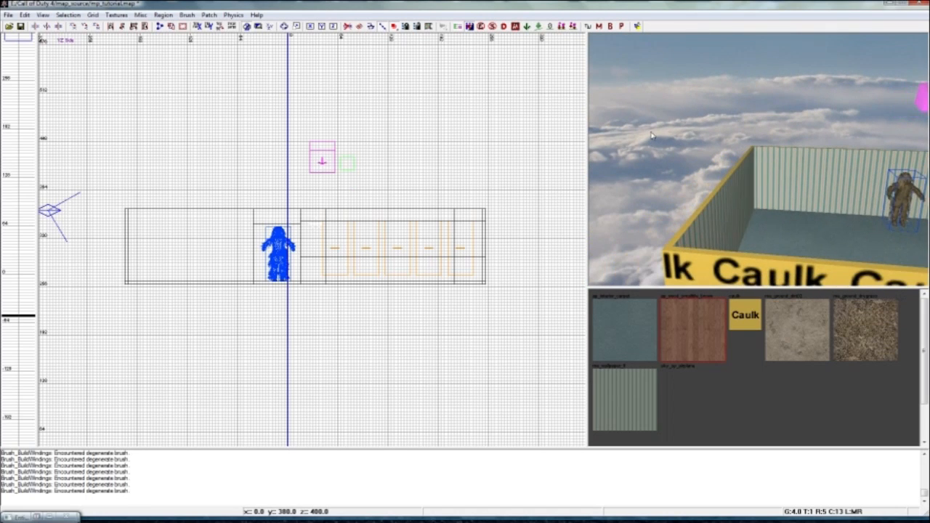
left_click(652, 134, "shift")
right_click_drag(713, 138, 722, 253)
right_click_drag(716, 222, 717, 220)
left_click(703, 104, "shift")
right_click_drag(694, 131, 776, 151)
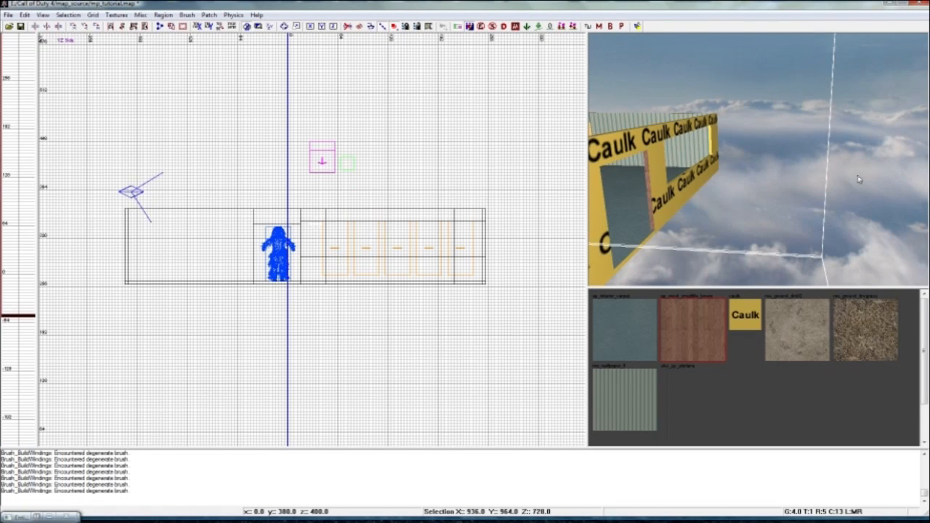
right_click_drag(865, 172, 871, 173)
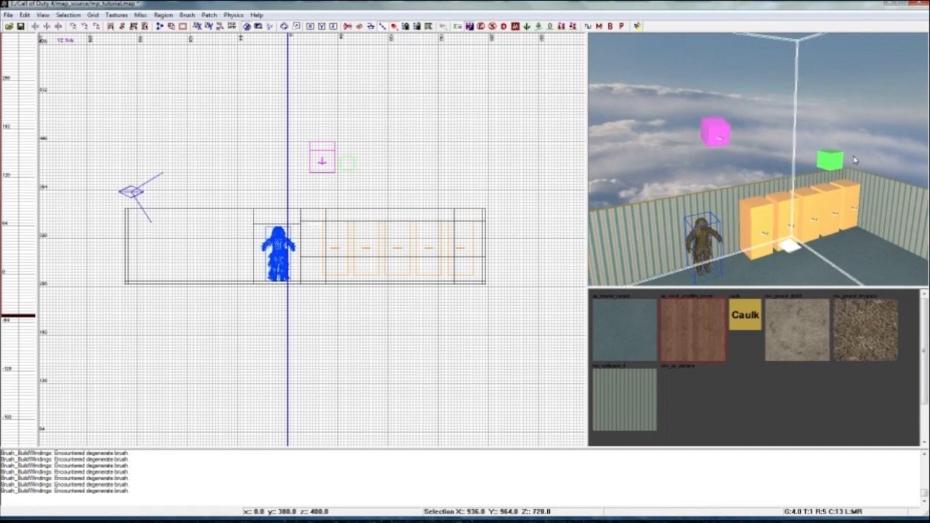
key("n")
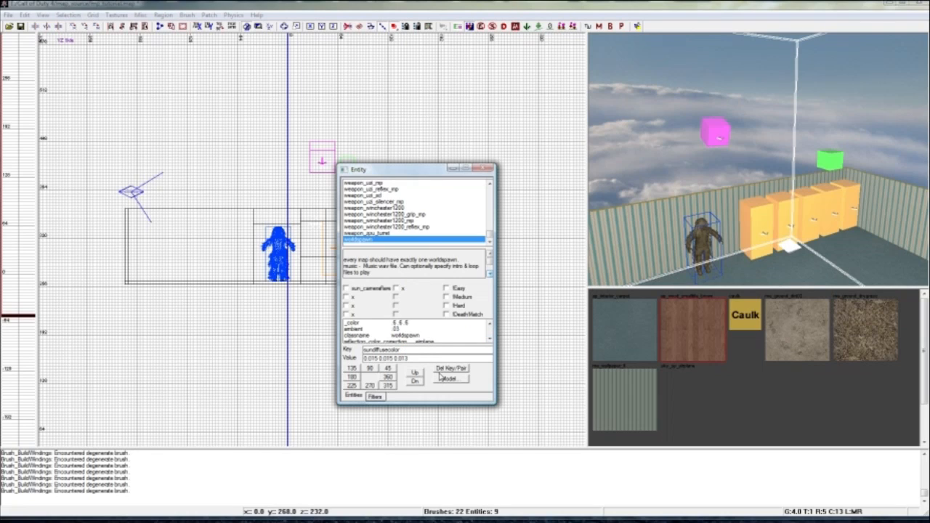
left_click(490, 340)
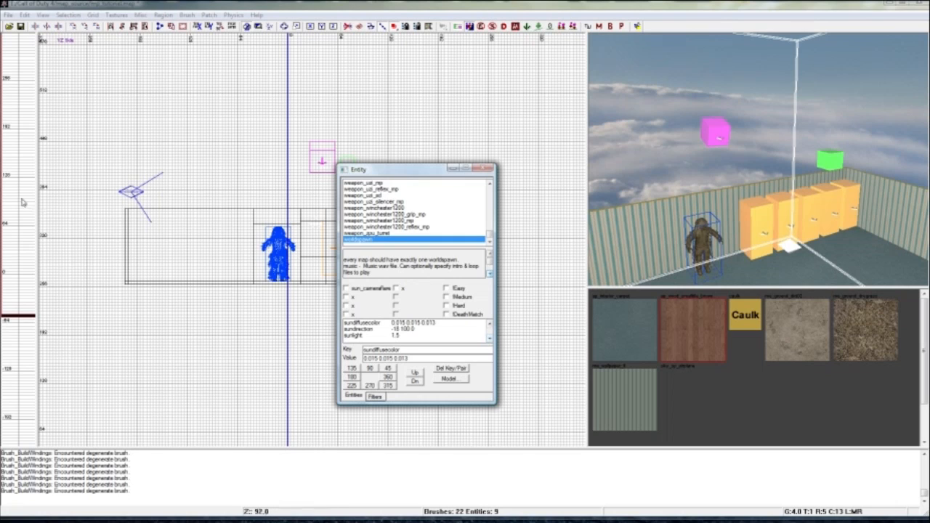
Switch to Firefox and look through the Call of Duty 4 map presets on the MODSonline Worldspawn Settings page.
left_click(1, 152)
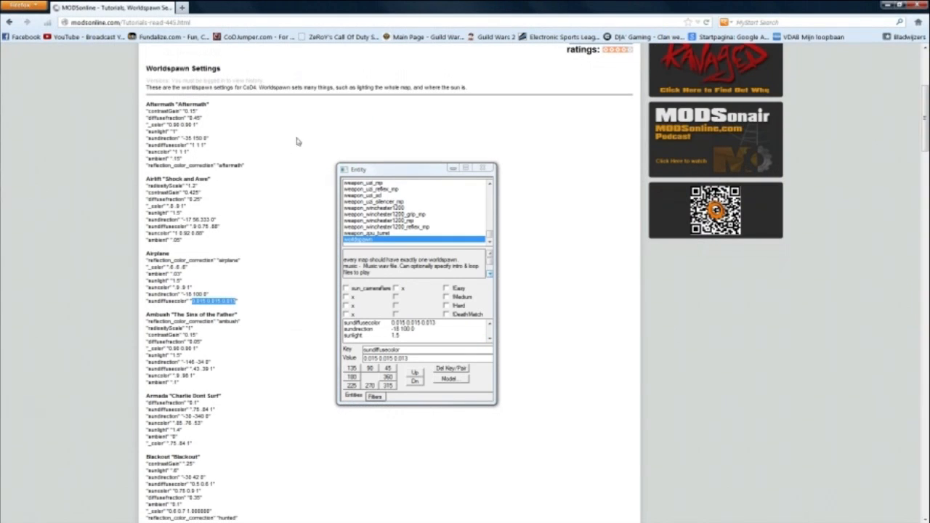
left_click(451, 169)
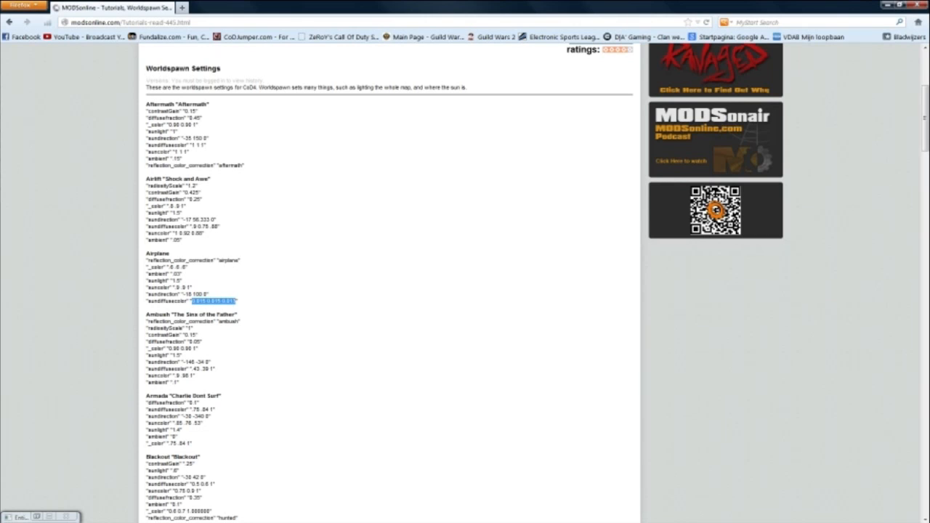
left_click(227, 72)
left_click(242, 100)
scroll(393, 283, "down", 7)
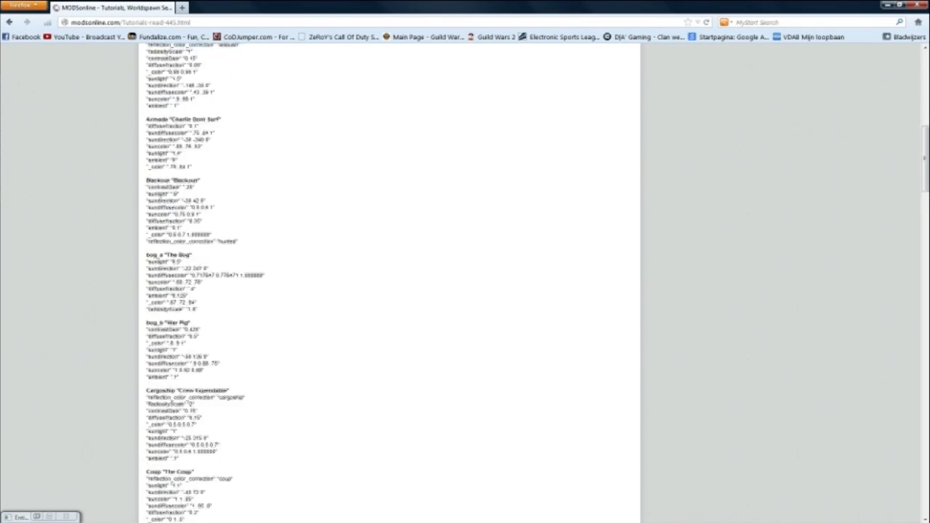
scroll(392, 283, "up", 10)
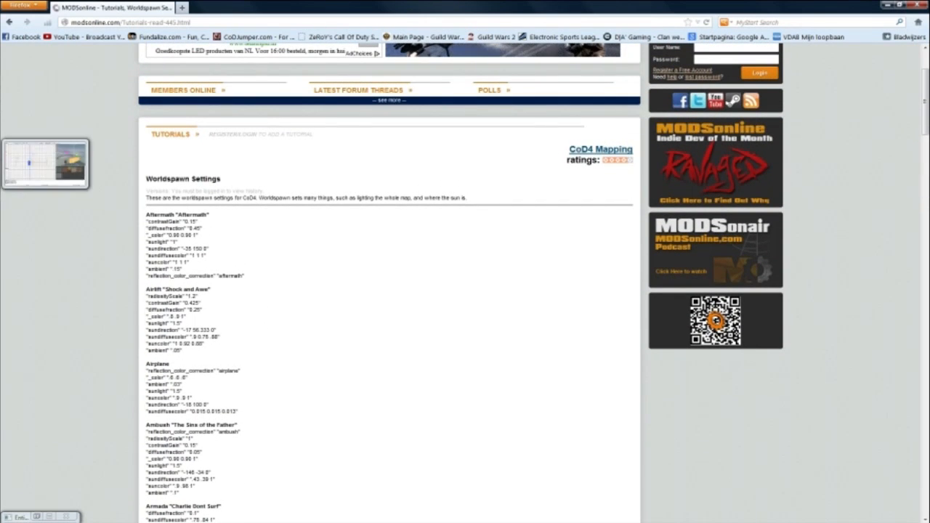
Copy the Aftermath preset's sundiffusecolor value and set worldspawn's sundiffusecolor to 1 1 1, then minimize the Entity window.
left_click(1, 171)
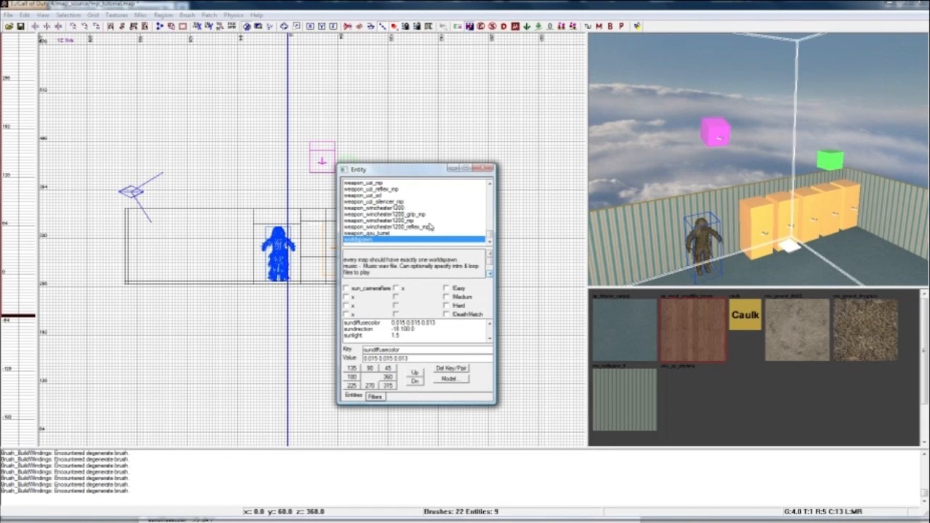
left_click(1, 165)
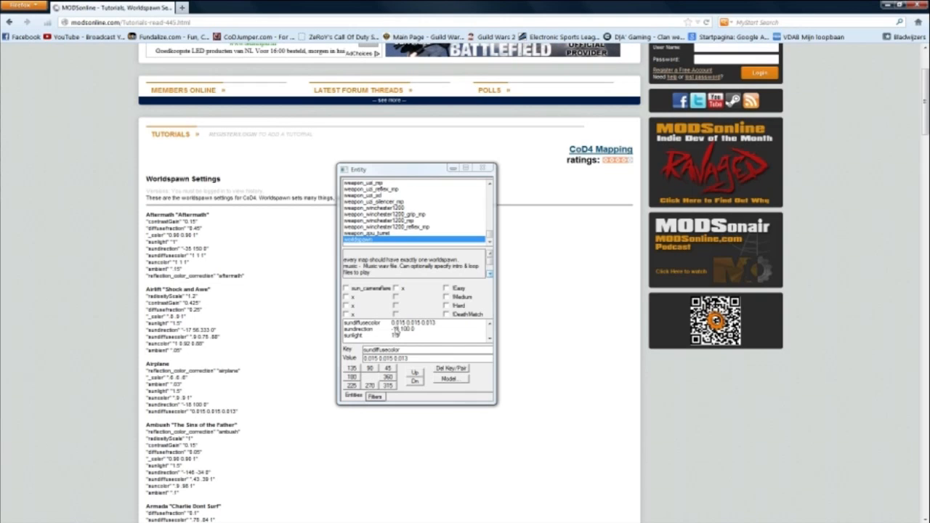
left_click(417, 358)
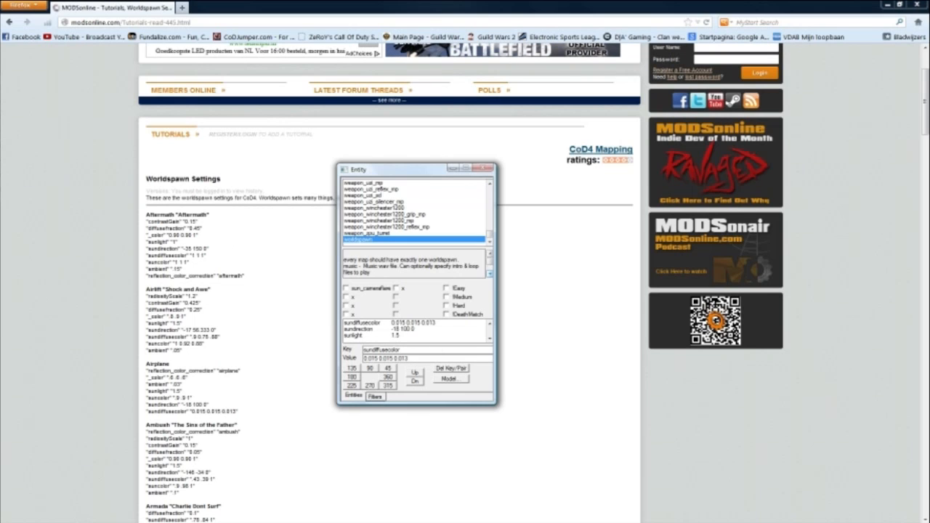
key("Return")
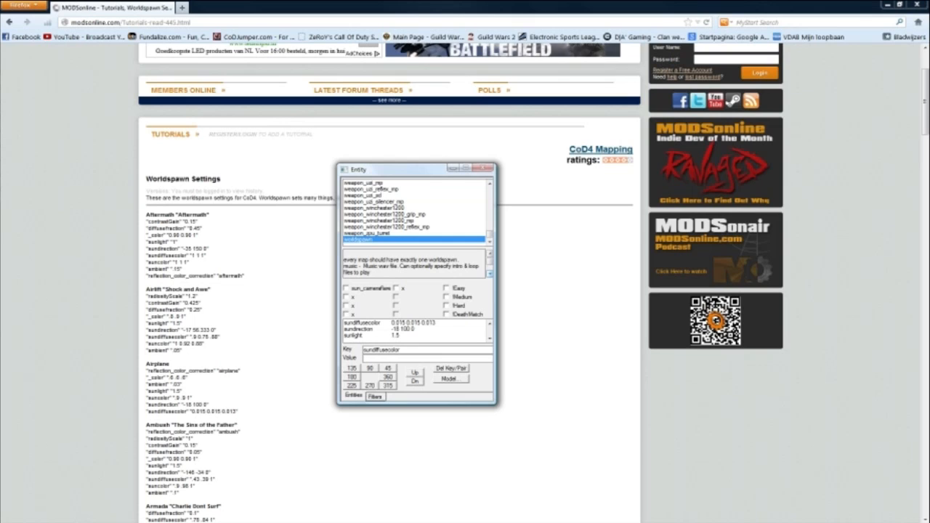
left_click_drag(192, 256, 205, 256)
key("ctrl+c")
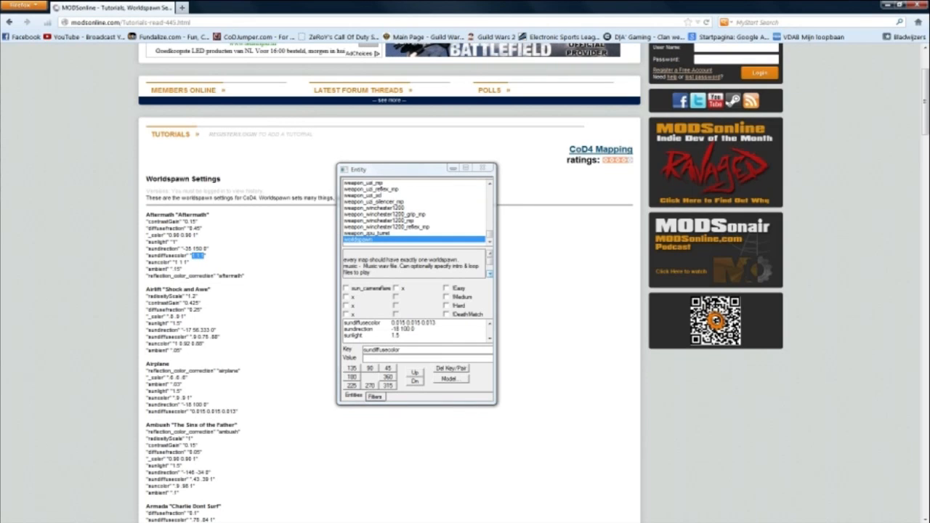
left_click(393, 358)
key("ctrl+v")
key("Return")
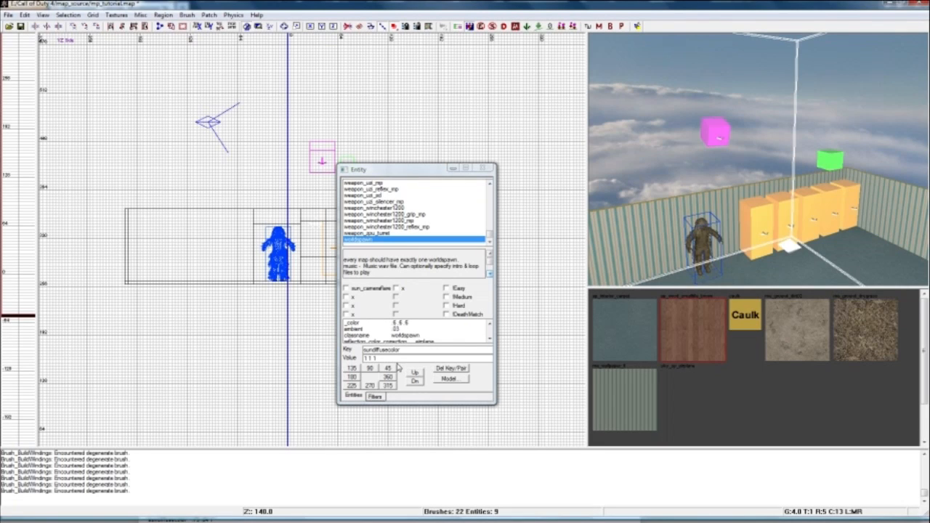
left_click(491, 339)
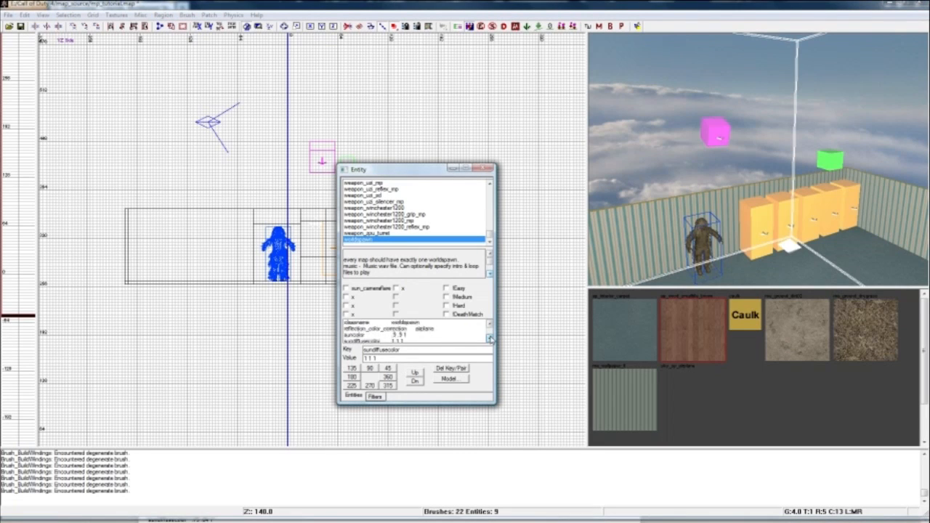
left_click(451, 168)
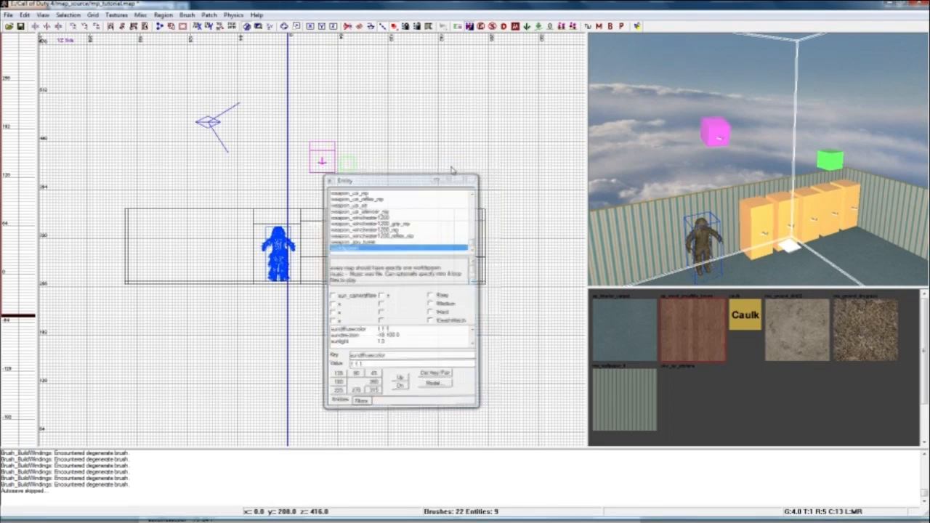
Try the brown wood texture ap_wood_smalltile_brown on the wall brushes beside and below the window inside the room.
right_click_drag(824, 155, 741, 148)
right_click_drag(814, 242, 729, 139)
left_click(728, 145, "ctrl+shift")
left_click(741, 173, "ctrl+shift")
right_click_drag(743, 179, 738, 194)
left_click(827, 114, "ctrl+shift")
left_click(815, 61, "ctrl+shift")
right_click_drag(759, 240, 784, 244)
left_click(792, 327)
left_click(699, 343)
right_click_drag(731, 249, 748, 249)
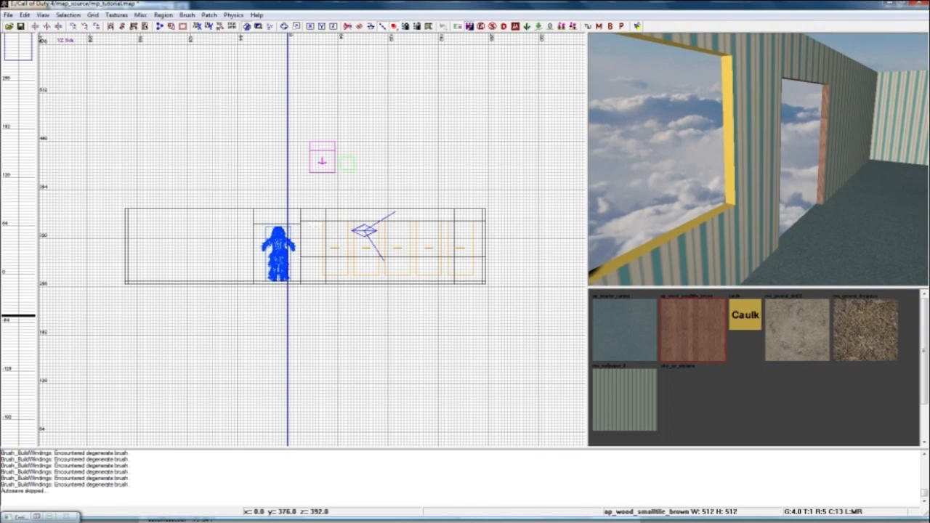
left_click(767, 167, "shift")
left_click(731, 240, "shift")
left_click(706, 323)
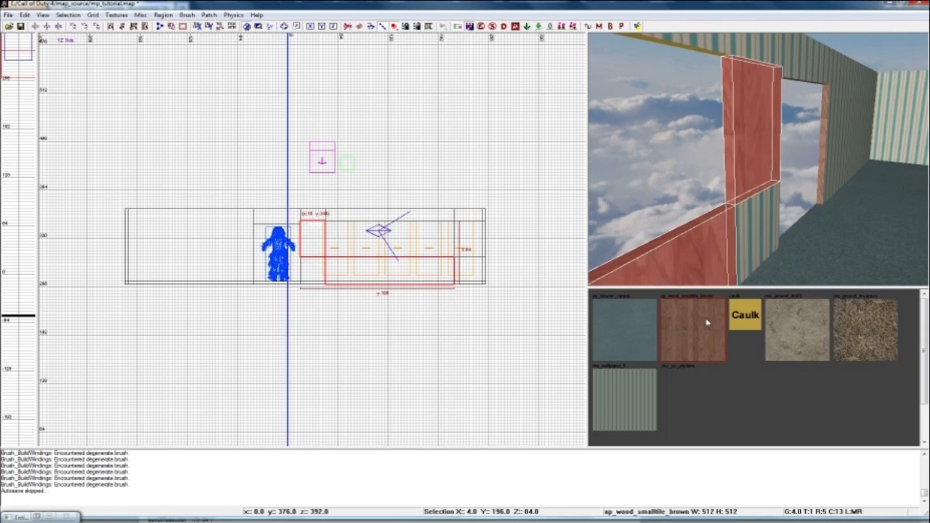
key("Escape")
Apply the caulk texture to the wall section below the window.
mouse_move(715, 239)
right_mouse_down()
mouse_move(698, 232)
mouse_move(726, 226)
mouse_move(705, 221)
mouse_move(715, 222)
mouse_move(718, 238)
right_mouse_up()
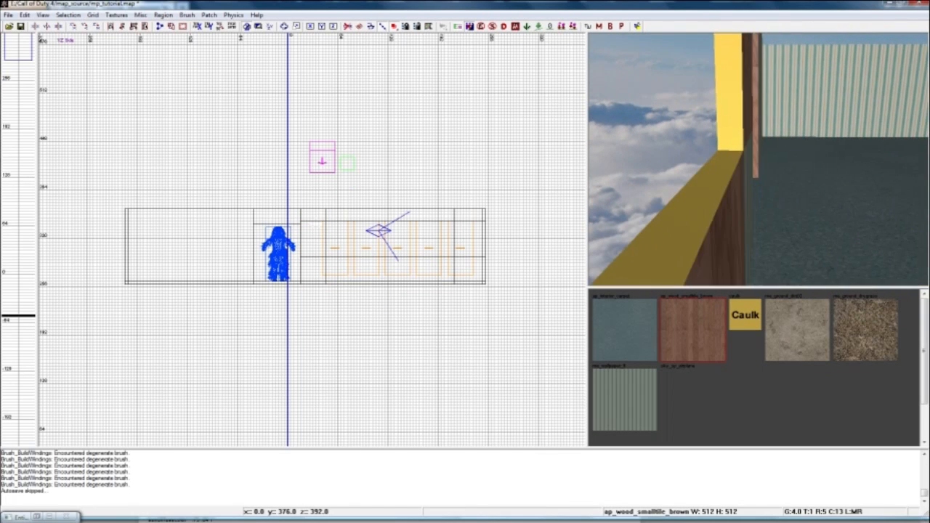
left_click(717, 240, "shift")
left_click(730, 309)
key("Escape")
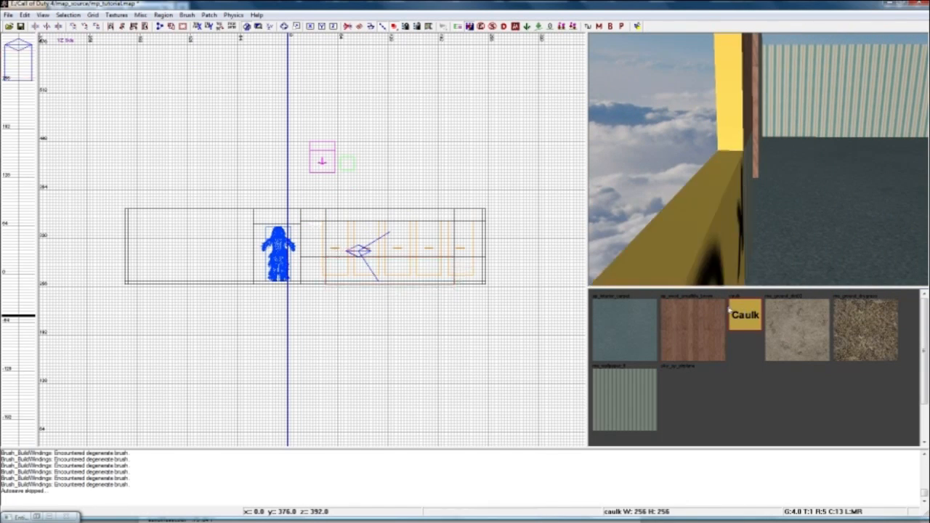
left_click(725, 253, "ctrl+shift")
key("Escape")
Try the brown wood texture on the wall section below the window.
left_click(687, 234, "ctrl+shift")
left_click(702, 316)
key("Escape")
left_click(709, 269, "ctrl+shift")
left_click(700, 328)
key("Escape")
Apply the striped wallpaper texture to the window wall's inner faces.
right_click_drag(706, 251, 648, 200)
left_click(685, 189, "ctrl+shift")
left_click(712, 132, "ctrl+alt+shift")
left_click(624, 386)
key("Escape")
Draw a thin ground brush of about 544 by 732 by 4 units in the XY top view, extending around and beneath the room.
scroll(227, 188, "down", 2)
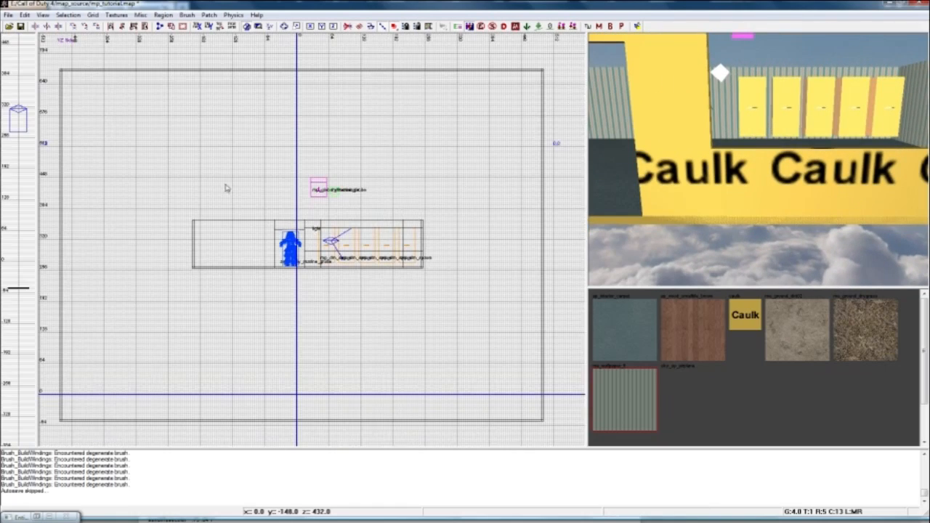
scroll(283, 197, "up", 2)
left_click(269, 27)
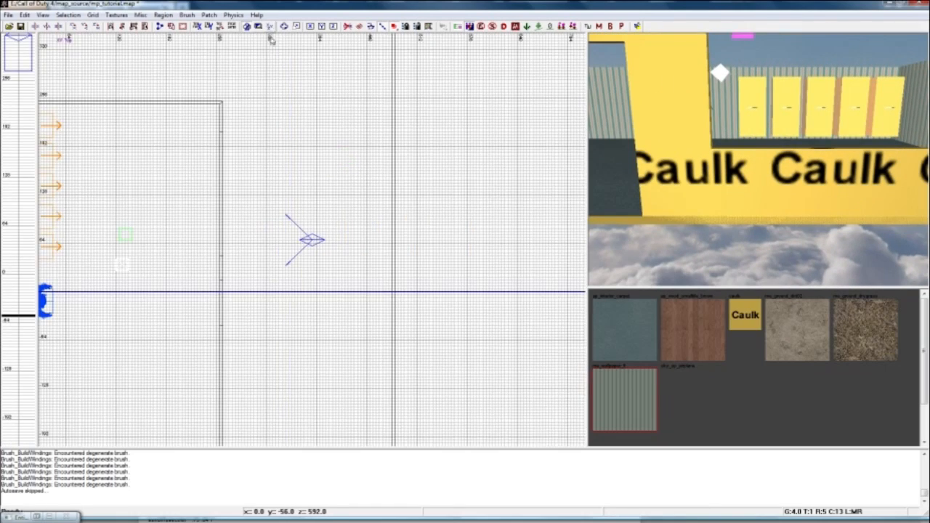
scroll(265, 110, "down", 3)
right_click_drag(265, 112, 310, 56)
mouse_move(141, 70)
left_mouse_down()
mouse_move(324, 308)
mouse_move(344, 353)
mouse_move(359, 352)
left_mouse_up()
scroll(720, 170, "down", 6)
mouse_move(720, 171)
right_mouse_down()
mouse_move(818, 169)
mouse_move(826, 146)
mouse_move(772, 151)
mouse_move(744, 182)
mouse_move(739, 135)
right_mouse_up()
left_click_drag(768, 82, 771, 128)
left_click_drag(751, 181, 749, 184)
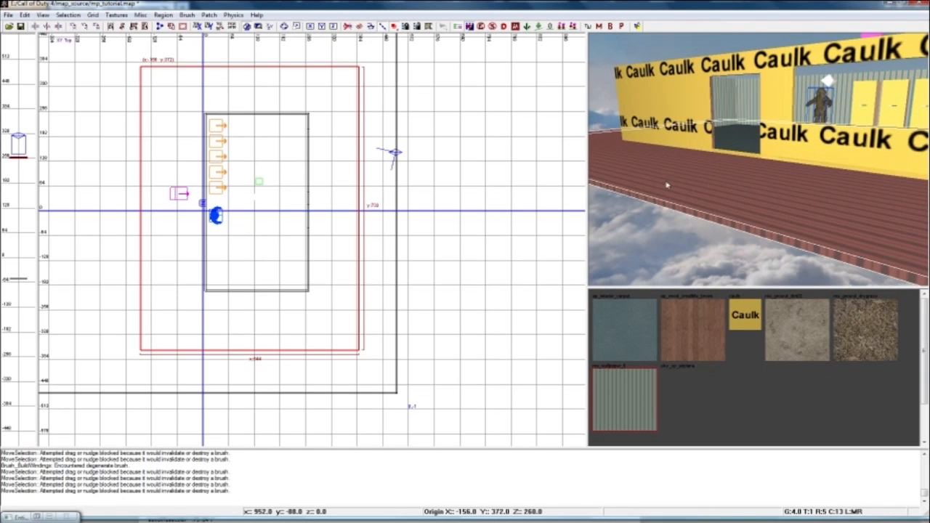
left_click(284, 27)
scroll(369, 240, "up", 3)
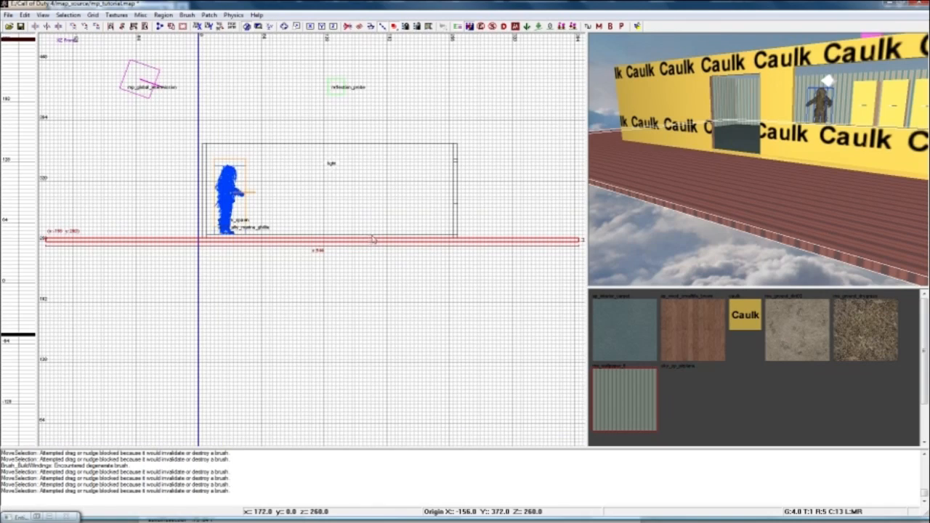
Texture the ground brush with caulk and reselect it.
mouse_move(708, 172)
right_mouse_down()
mouse_move(749, 135)
mouse_move(690, 138)
mouse_move(698, 146)
mouse_move(720, 123)
mouse_move(712, 174)
right_mouse_up()
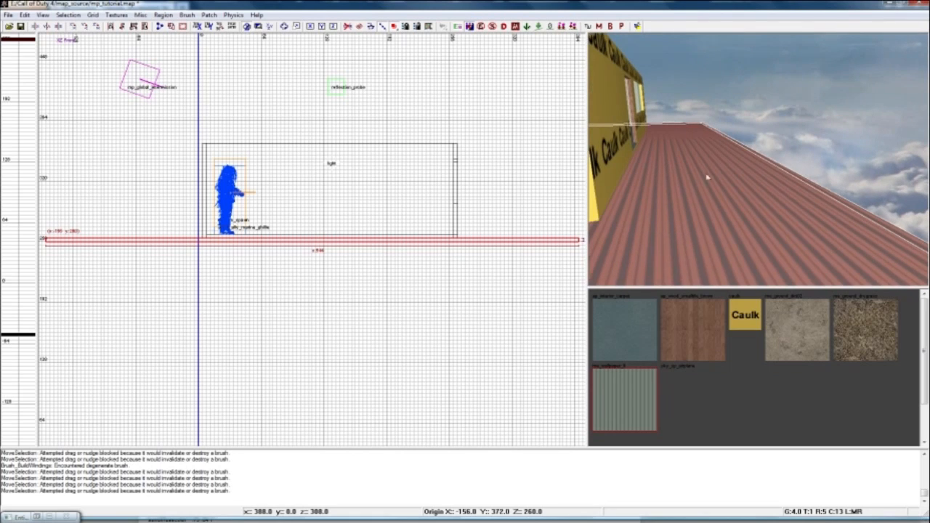
left_click(753, 314)
key("Escape")
mouse_move(726, 218)
right_mouse_down()
mouse_move(734, 236)
mouse_move(719, 229)
right_mouse_up()
left_click(719, 229, "shift")
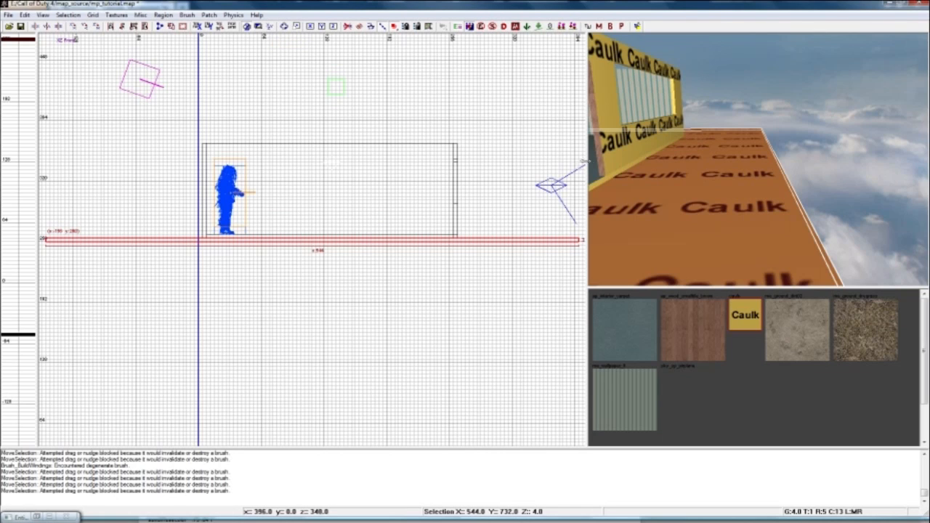
Convert the ground brush into a simple terrain patch with a terrain density width of 6.
mouse_move(798, 183)
right_mouse_down()
mouse_move(770, 186)
mouse_move(653, 145)
right_mouse_up()
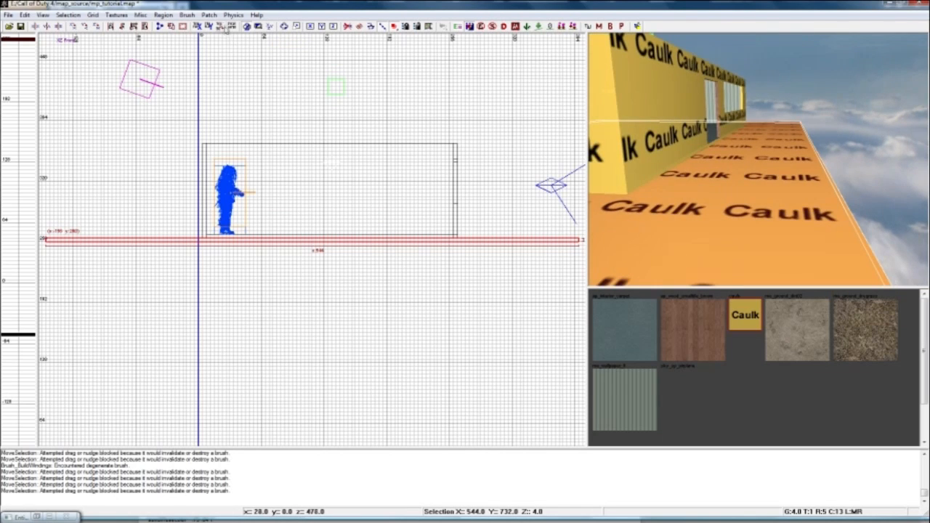
left_click(209, 15)
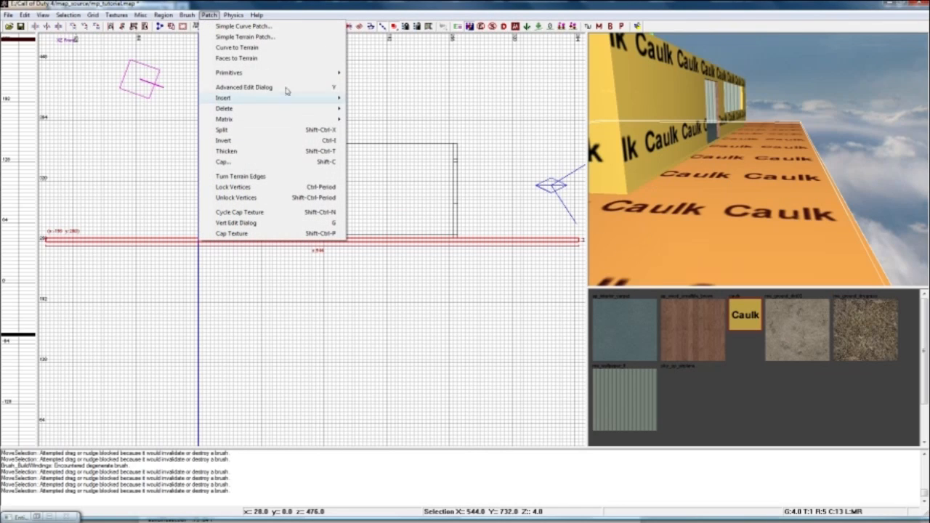
left_click(263, 37)
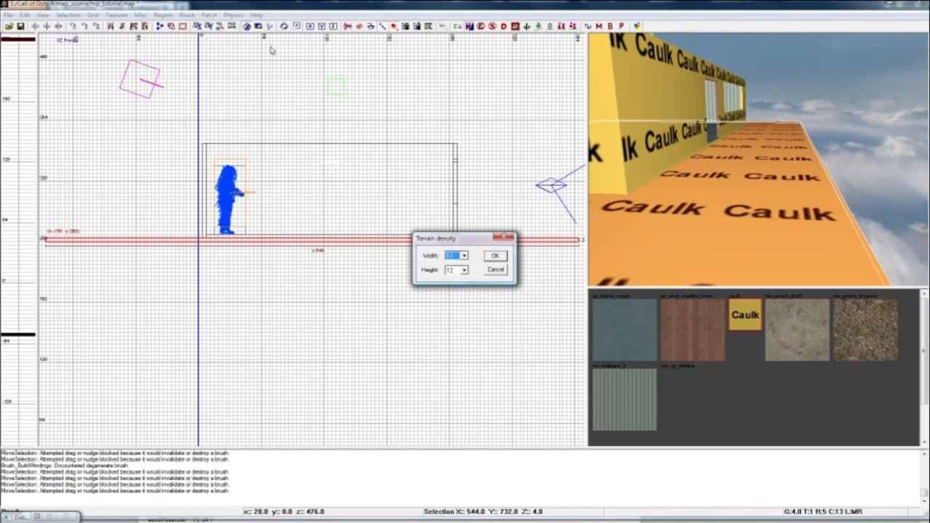
left_click(463, 258)
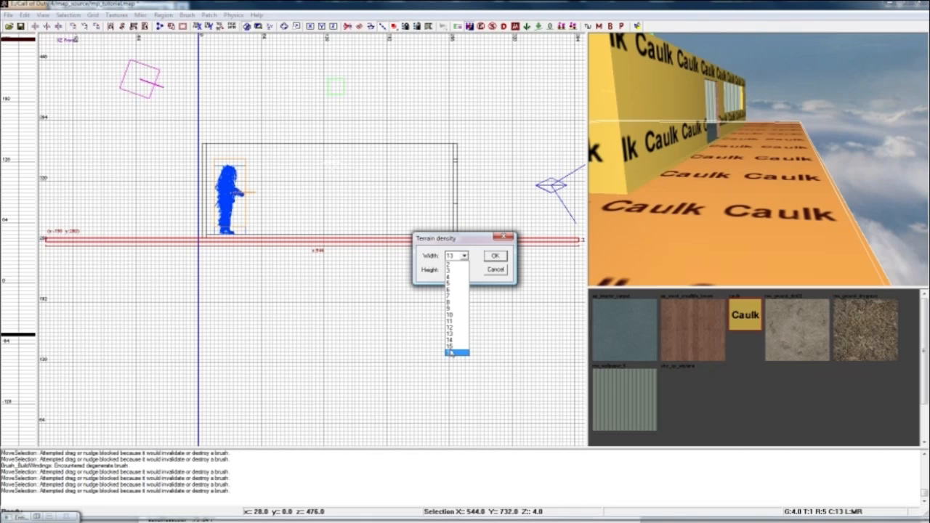
left_click(450, 295)
left_click(457, 270)
left_click(451, 306)
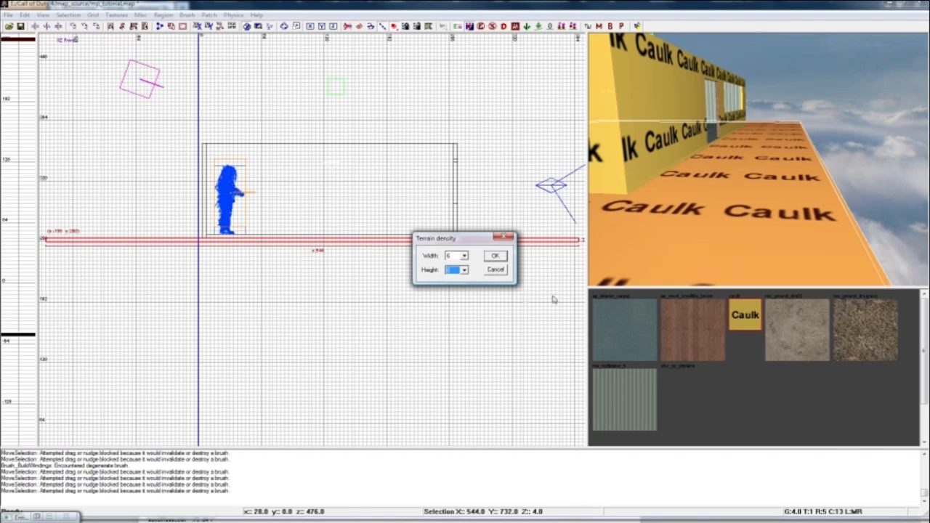
left_click(499, 259)
Inspect the terrain patch from around the building and undo its creation.
mouse_move(720, 211)
right_mouse_down()
mouse_move(699, 215)
mouse_move(788, 210)
right_mouse_up()
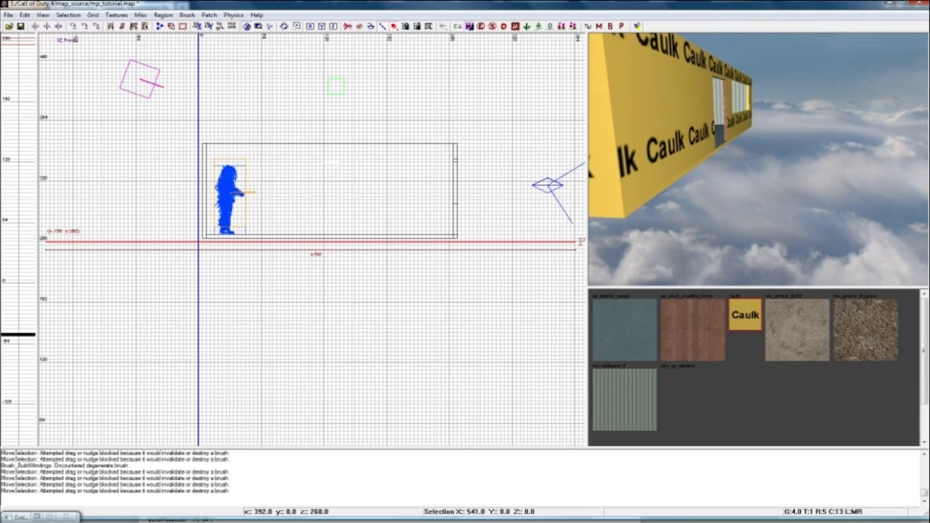
right_click_drag(788, 210, 607, 207)
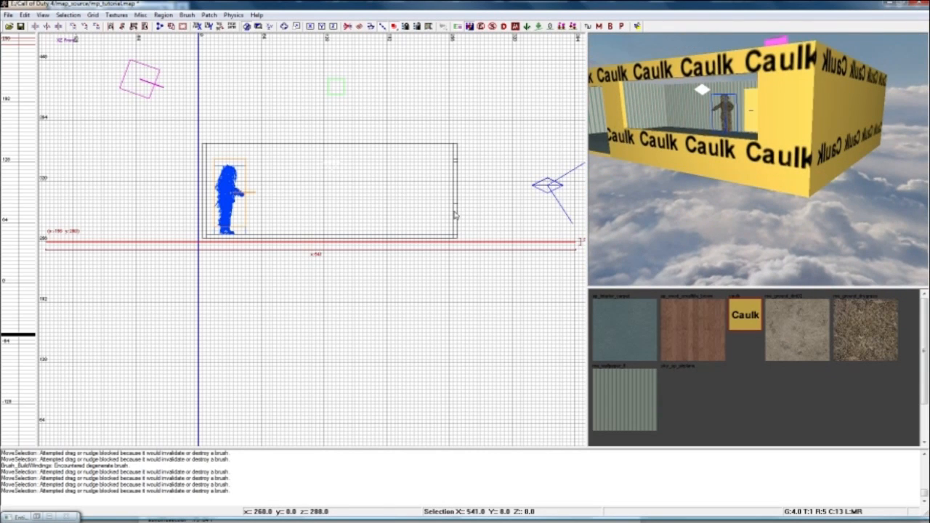
key("ctrl+z")
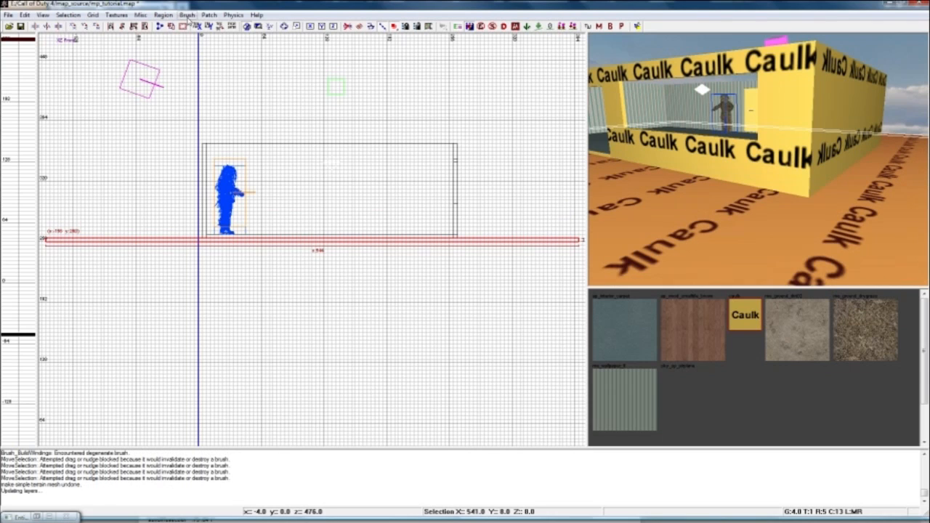
Return to the XY top view and convert the caulked ground brush into a simple terrain patch.
left_click(263, 28)
left_click(263, 27)
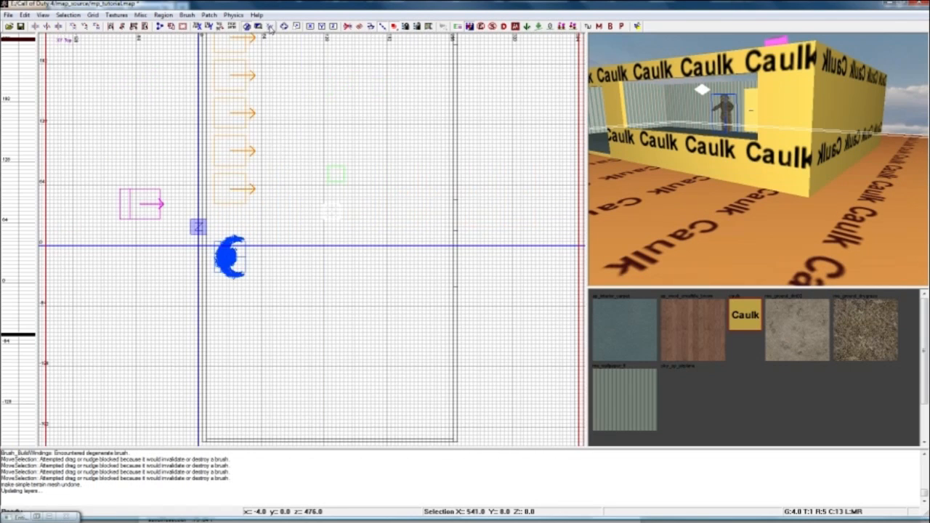
scroll(295, 153, "up", 2)
right_click_drag(646, 222, 599, 210)
left_click(209, 15)
left_click(231, 36)
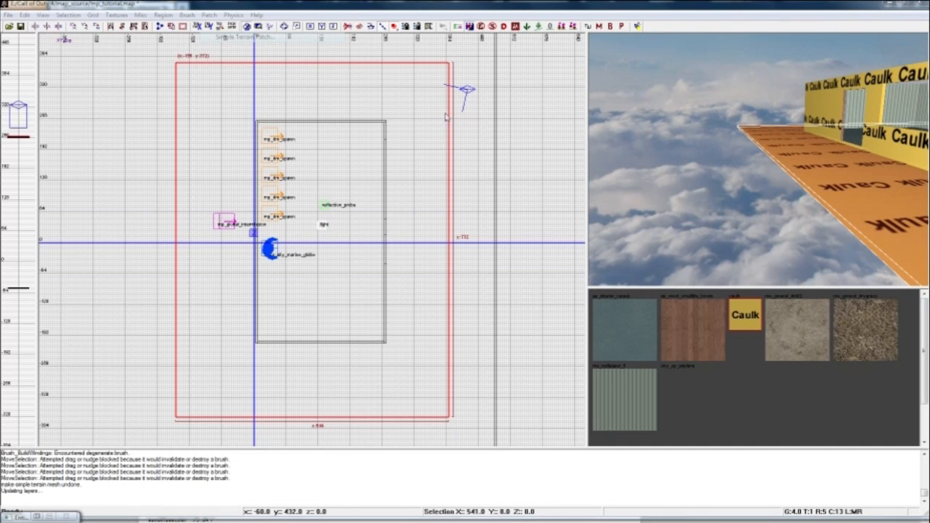
left_click(496, 259)
Texture the terrain patch around the building with me_ground_dirt02 and deselect it.
right_click_drag(654, 226, 778, 215)
key("Escape")
left_click(712, 211, "shift")
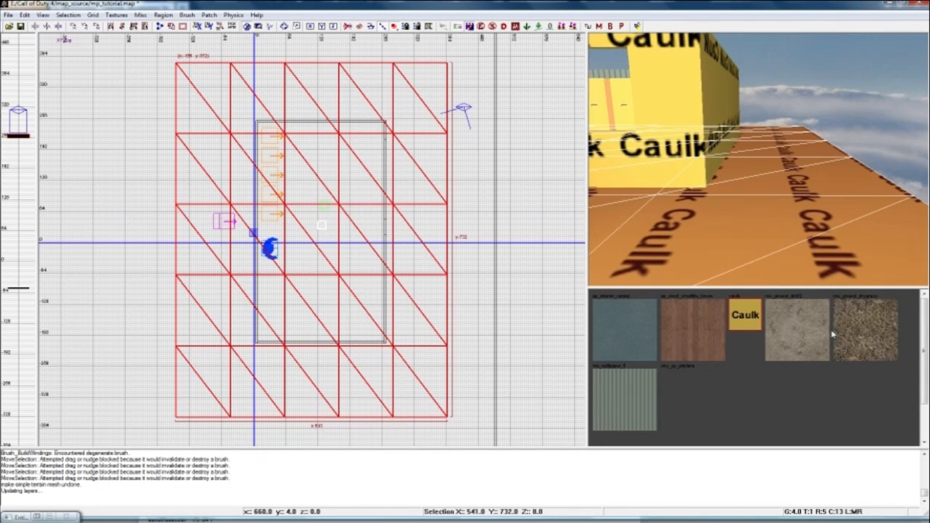
left_click(814, 330)
key("Escape")
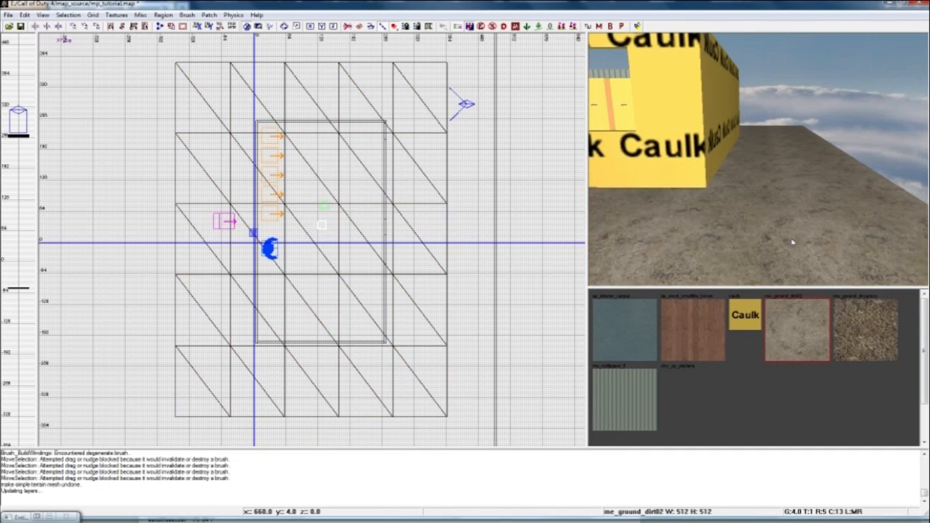
Edit the terrain patch's vertices, raising its north-east corner vertex and shifting it slightly inward.
right_click_drag(759, 159, 817, 131)
left_click(778, 187, "shift")
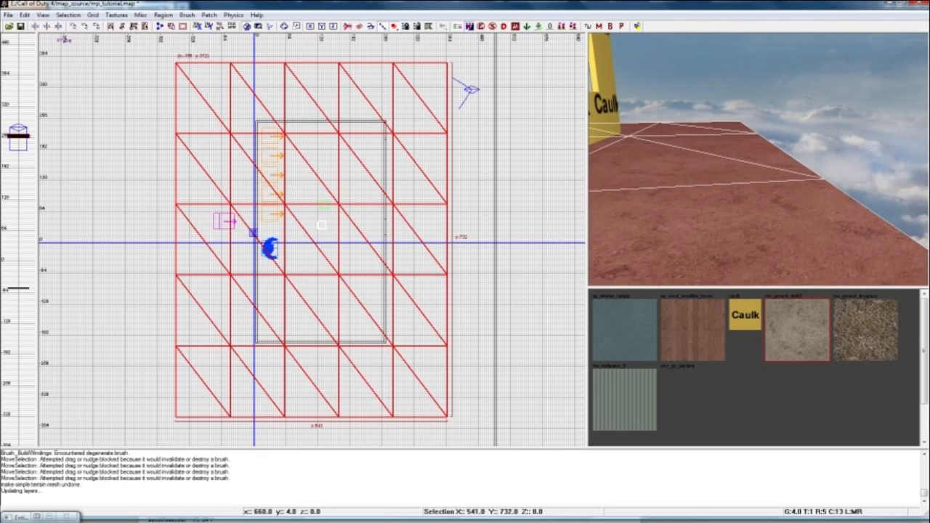
mouse_move(742, 154)
right_mouse_down("ctrl")
mouse_move(753, 175)
mouse_move(749, 159)
mouse_move(719, 160)
mouse_move(743, 153)
right_mouse_up("ctrl")
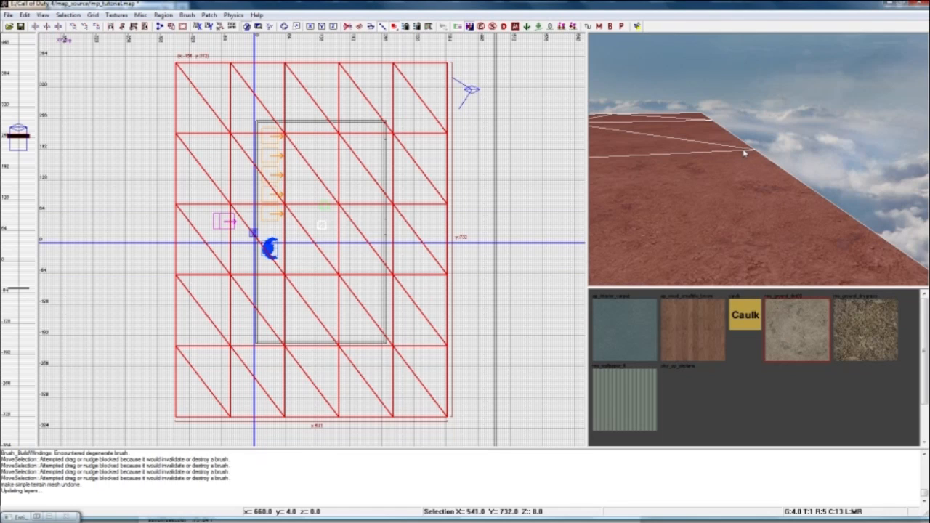
key("v")
mouse_move(747, 150)
right_mouse_down()
mouse_move(753, 163)
mouse_move(757, 156)
right_mouse_up()
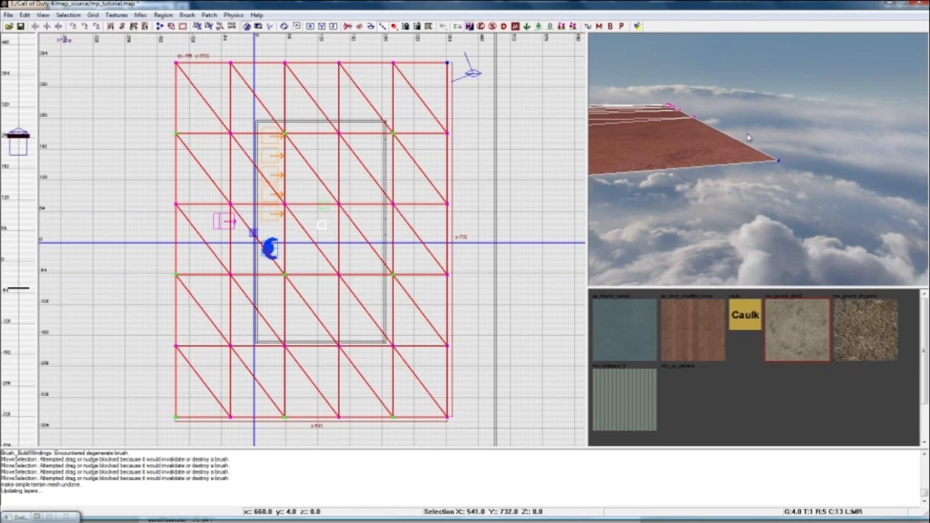
right_click_drag(753, 132, 710, 169)
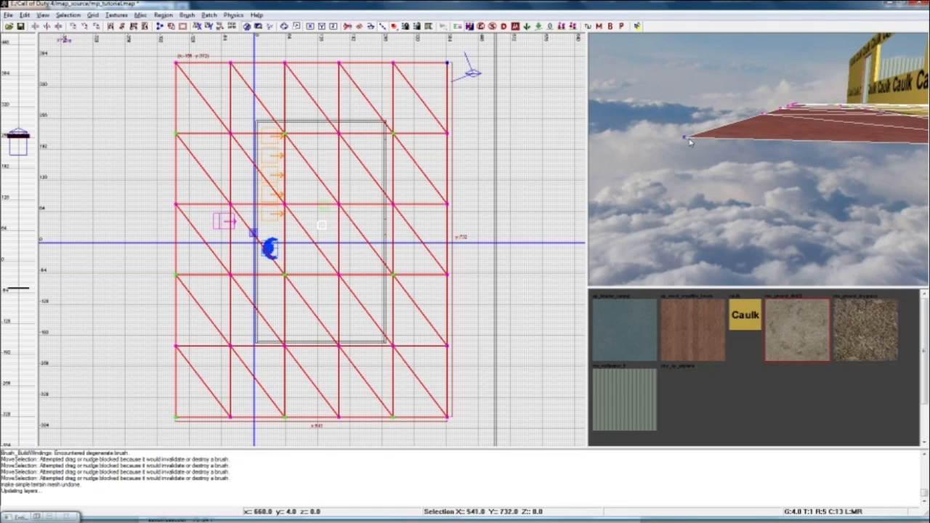
mouse_move(687, 138)
left_mouse_down()
mouse_move(691, 149)
mouse_move(690, 129)
left_mouse_up()
right_click_drag(707, 162, 725, 125, "ctrl")
left_click_drag(736, 111, 774, 125)
mouse_move(696, 185)
left_mouse_down()
mouse_move(701, 99)
mouse_move(701, 176)
left_mouse_up()
right_click_drag(700, 176, 756, 131)
key("Escape")
Reselect the terrain patch and adjust the height of the vertices along its west edge.
left_click(707, 180, "shift")
key("v")
left_click_drag(711, 114, 750, 160)
left_click_drag(713, 120, 754, 172)
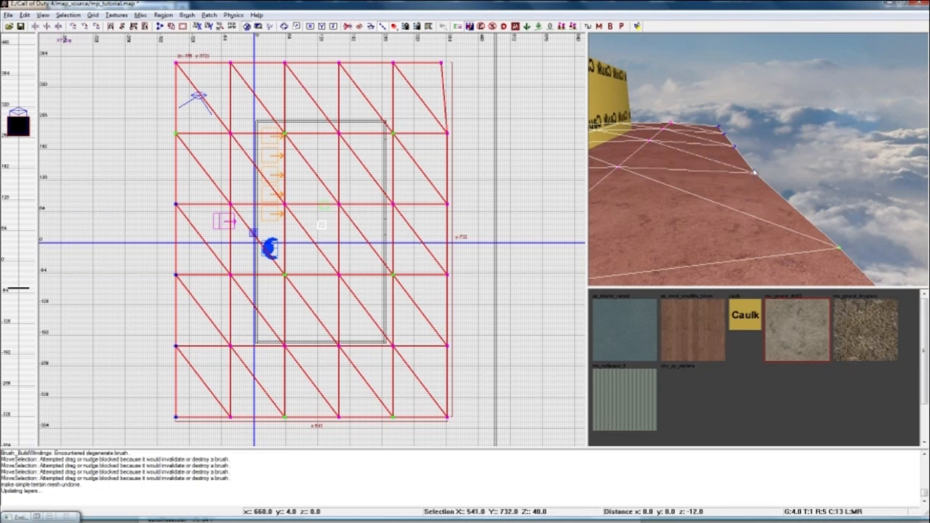
mouse_move(753, 180)
right_mouse_down()
mouse_move(730, 186)
mouse_move(712, 237)
mouse_move(709, 185)
mouse_move(647, 161)
mouse_move(633, 178)
right_mouse_up()
right_click_drag(726, 186, 821, 139)
right_click_drag(759, 160, 683, 95)
mouse_move(764, 188)
right_mouse_down()
mouse_move(835, 200)
mouse_move(765, 188)
right_mouse_up()
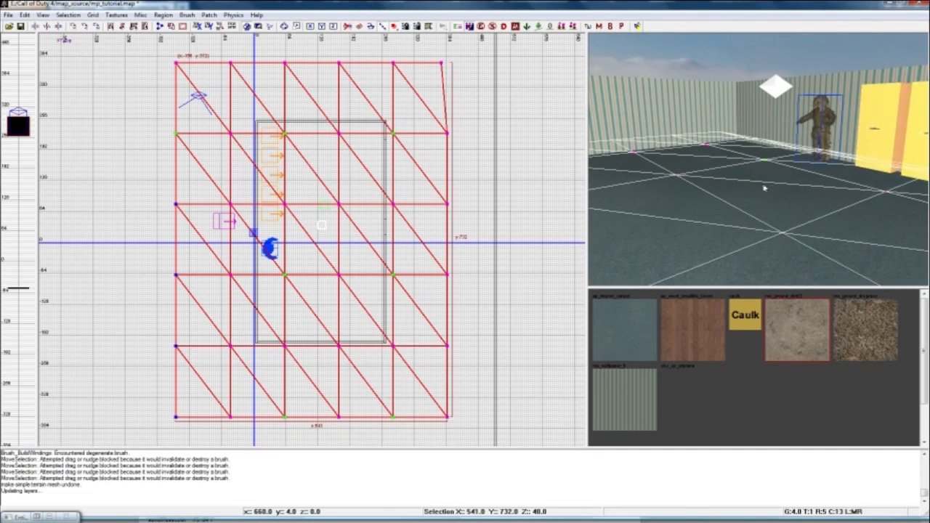
Clear the room's floor brush from the view and select the terrain patch beneath it.
key("Escape")
left_click(745, 192, "shift")
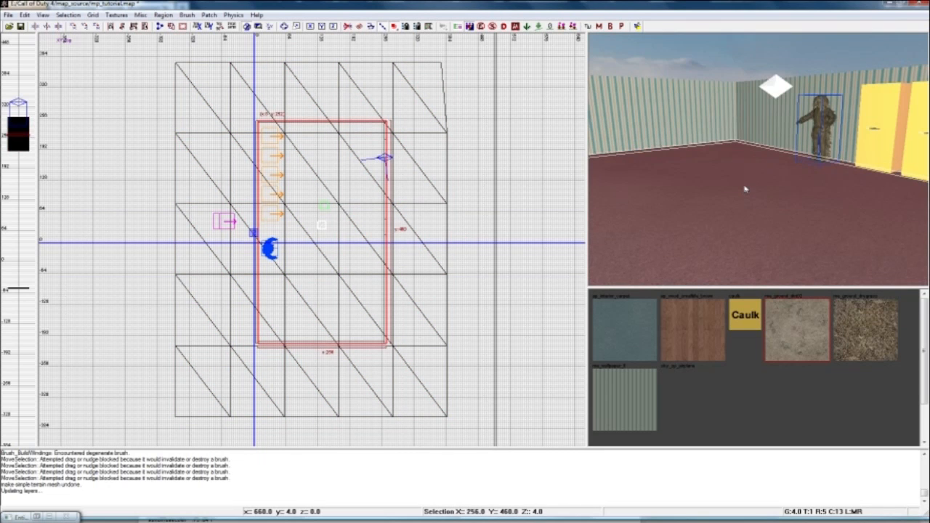
key("Escape")
left_click(736, 198, "shift")
mouse_move(737, 208)
right_mouse_down()
mouse_move(715, 234)
mouse_move(713, 211)
right_mouse_up()
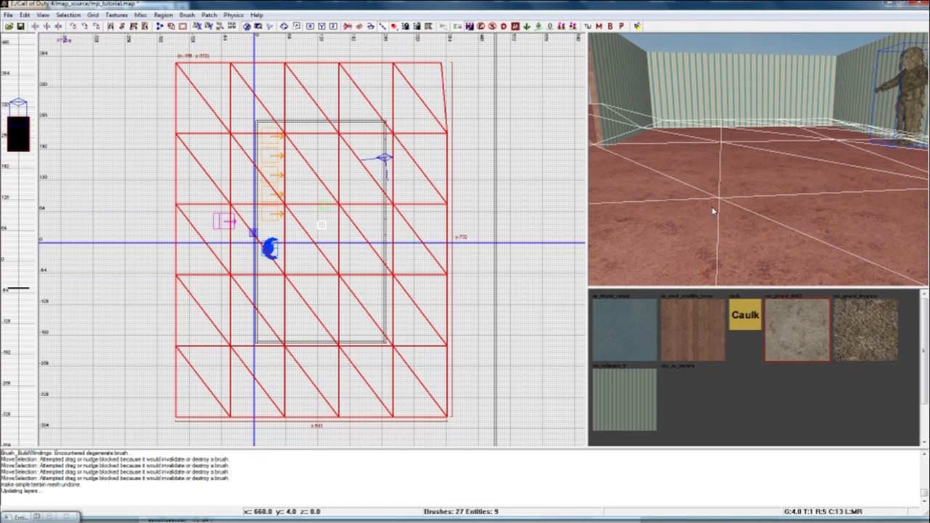
Open the Advanced Patch Editing Options for the terrain, with an outer radius of 32 and an amplitude of 1.
key("y")
left_click_drag(61, 28, 198, 133)
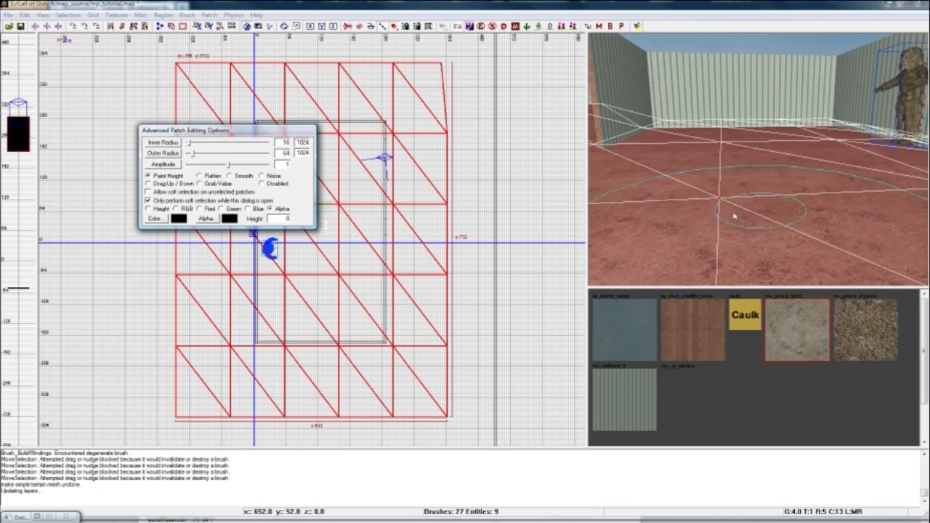
right_click_drag(737, 174, 732, 171)
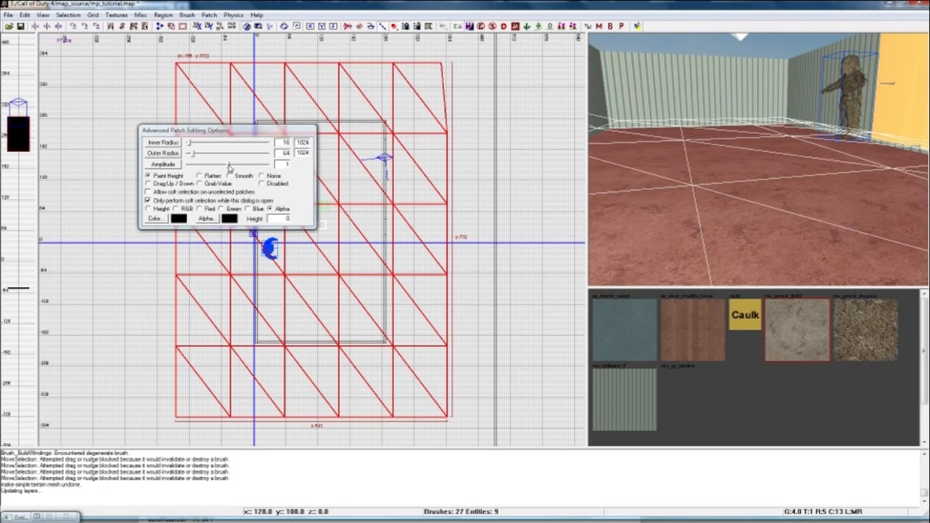
left_click(192, 154)
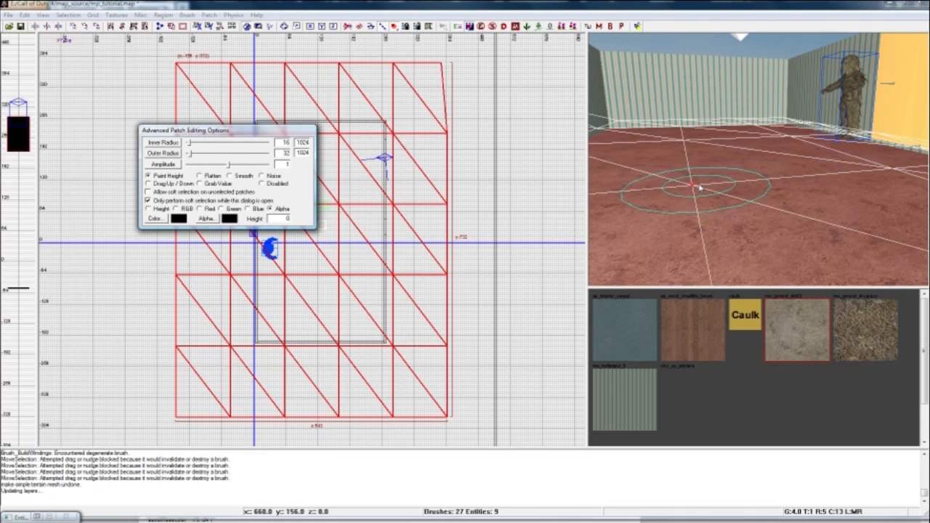
right_click_drag(706, 189, 646, 186)
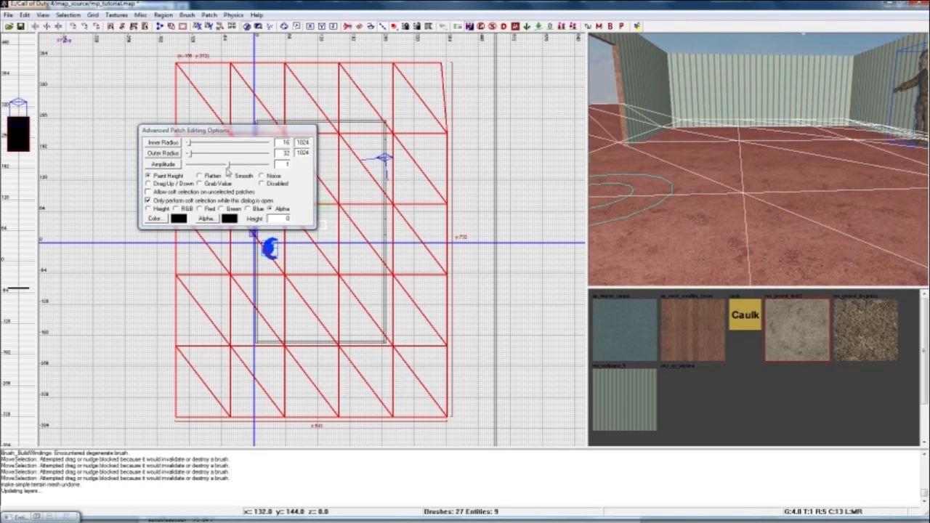
left_click_drag(229, 166, 219, 167)
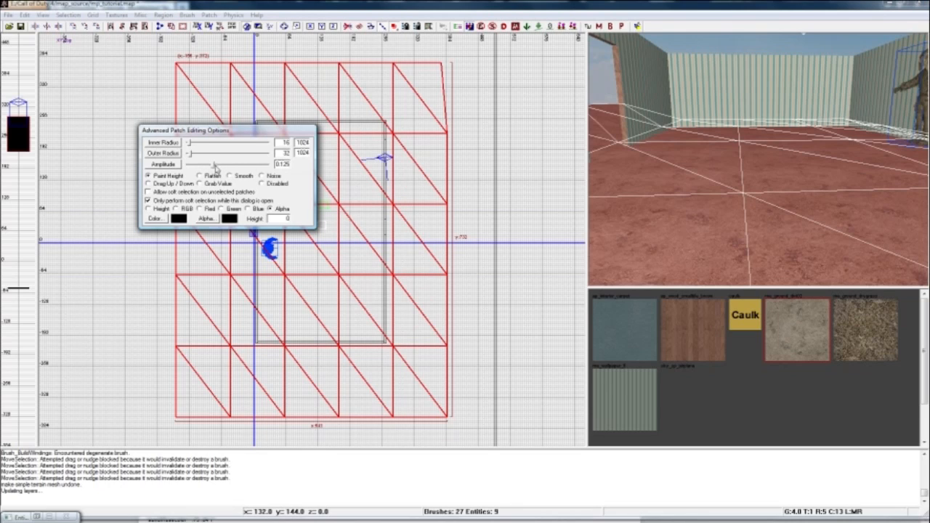
left_click_drag(213, 167, 215, 167)
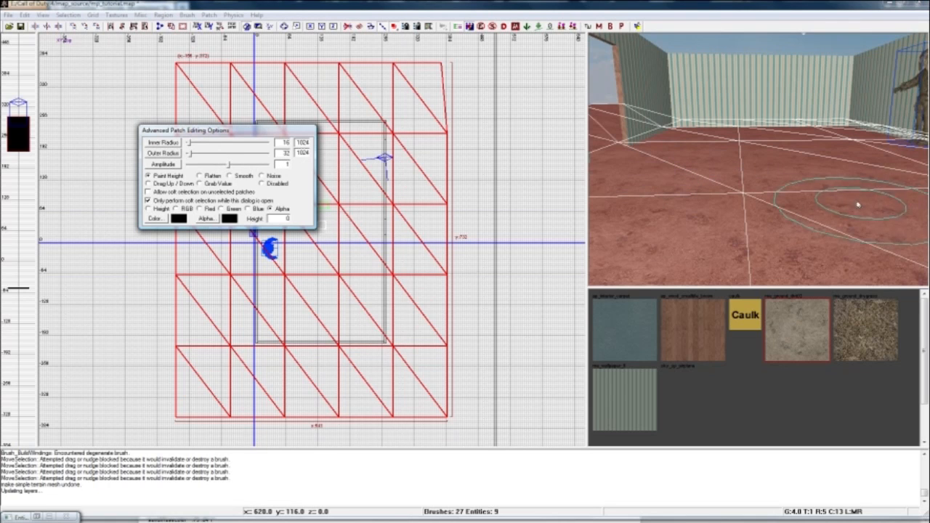
right_click_drag(780, 198, 719, 178)
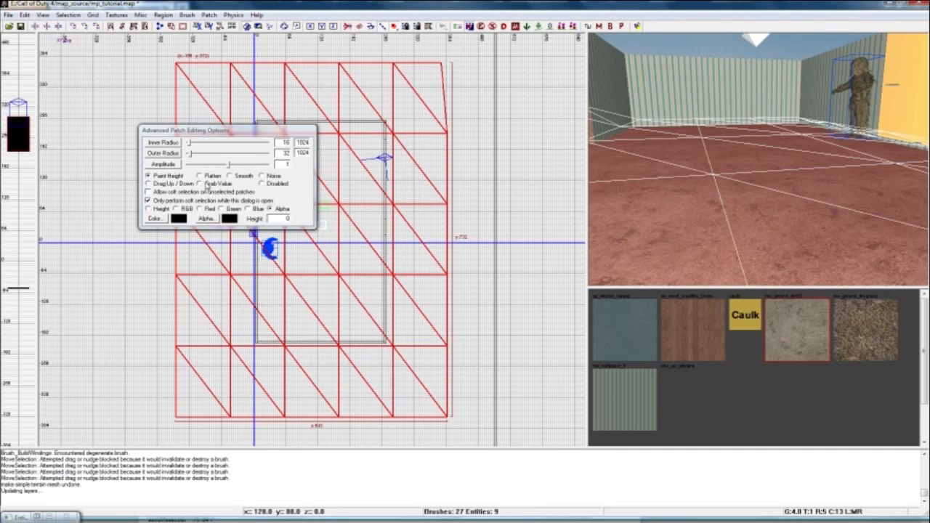
Set the patch painting target to Height and paint the terrain's height inside the room.
left_click(148, 210)
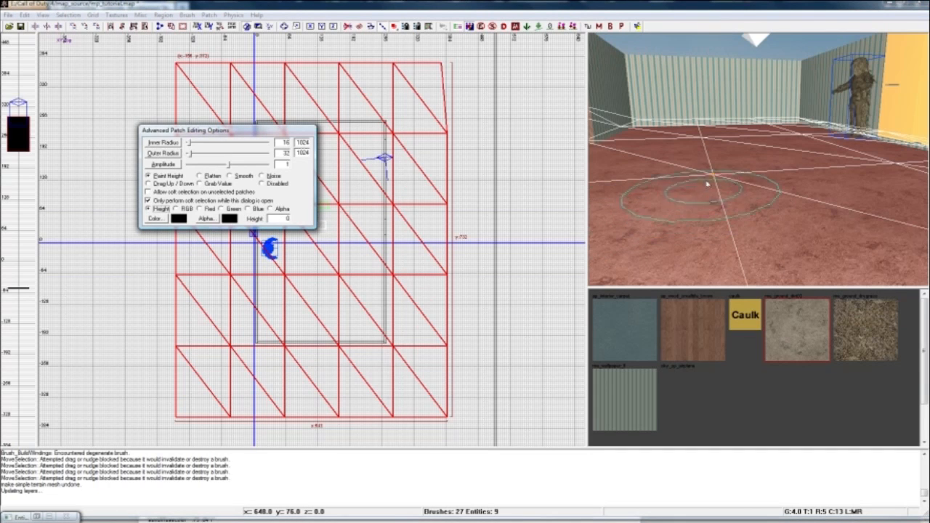
right_click_drag(743, 170, 760, 190)
left_click_drag(760, 189, 760, 239)
right_click_drag(759, 257, 753, 178)
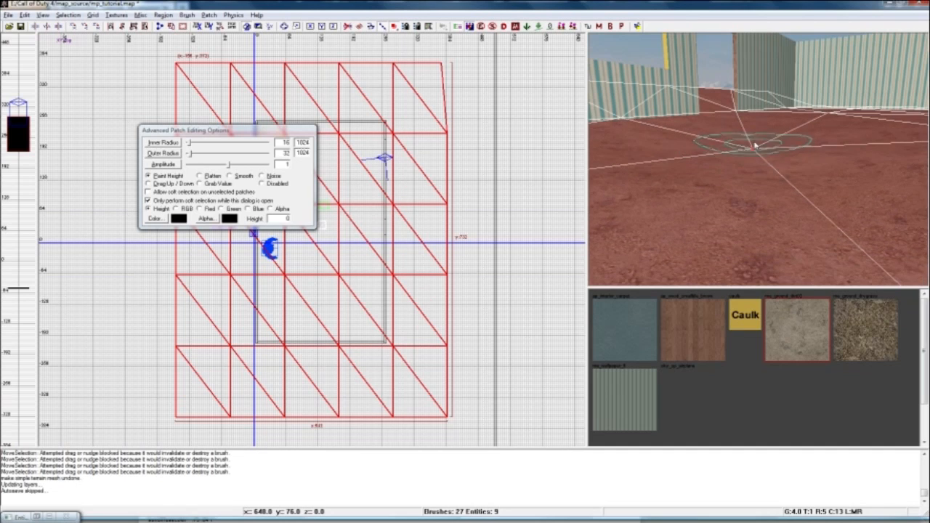
Set the painting amplitude to 0.125 and paint finer height changes on the terrain inside the room.
left_click_drag(229, 165, 213, 165)
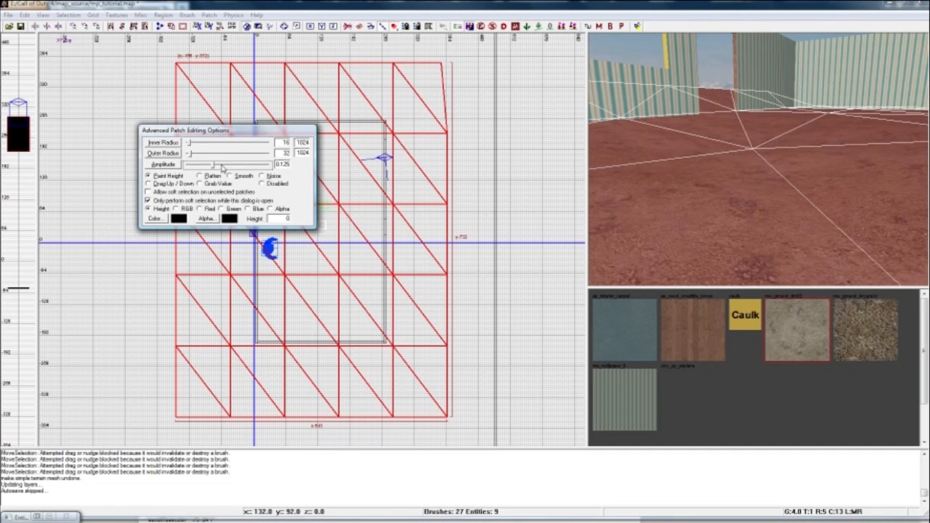
left_click_drag(756, 155, 753, 162)
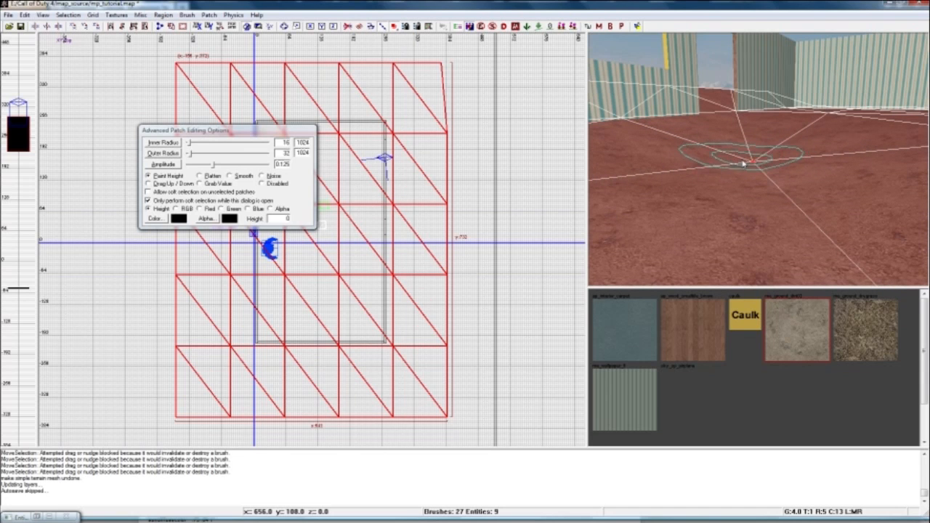
mouse_move(754, 168)
right_mouse_down()
mouse_move(788, 164)
mouse_move(752, 168)
right_mouse_up()
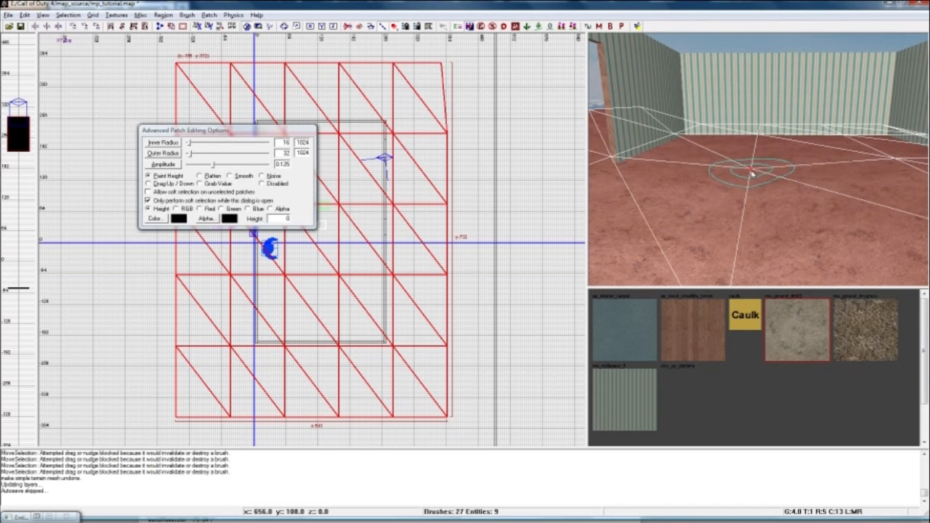
mouse_move(748, 188)
right_mouse_down()
mouse_move(702, 177)
mouse_move(760, 181)
right_mouse_up()
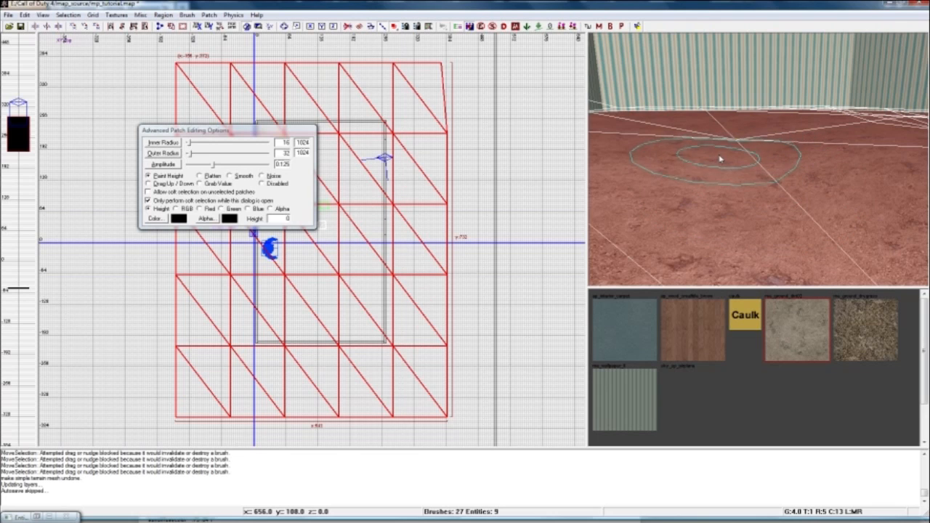
Close the Advanced Patch Editing Options and reselect the terrain patch from outside the building.
key("Escape")
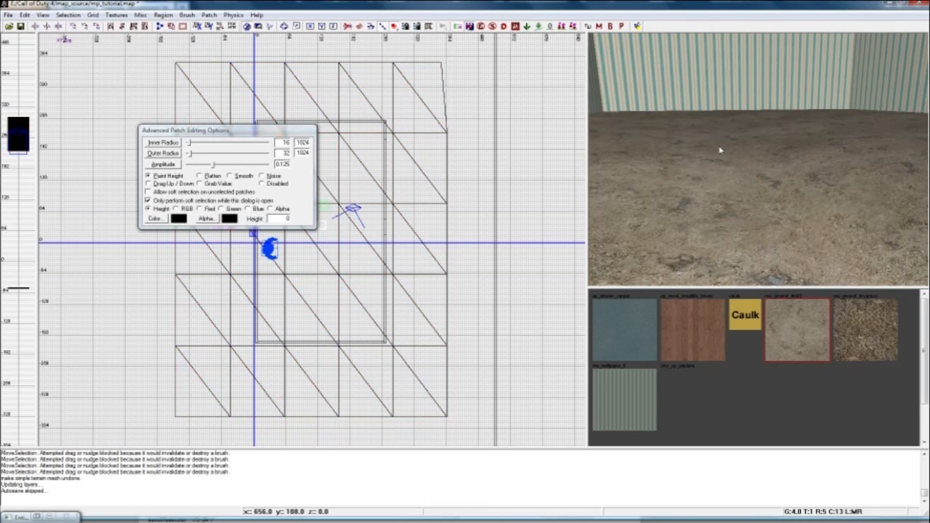
left_click(748, 154, "shift")
key("Escape")
left_click(731, 167, "shift")
left_click_drag(734, 142, 737, 148)
right_click_drag(737, 148, 775, 157)
key("Escape")
left_click(768, 147, "shift")
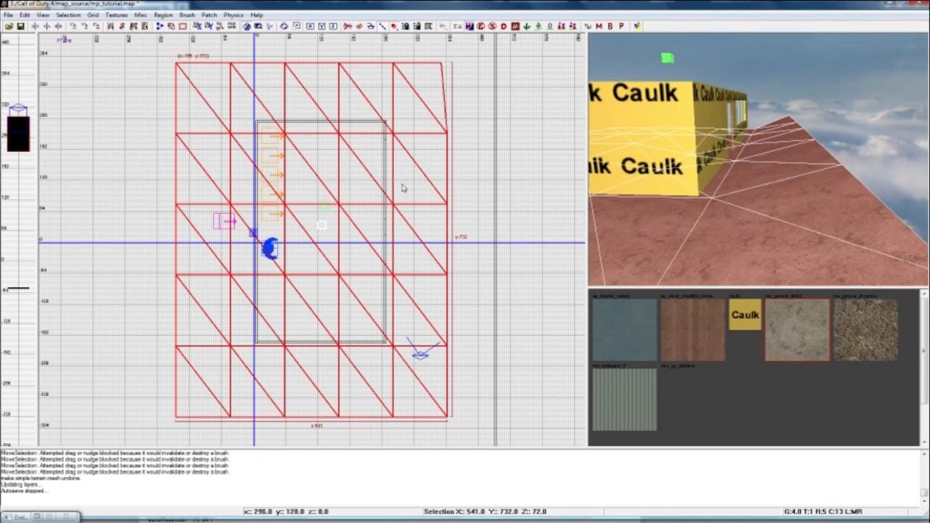
Duplicate the terrain patch and place the copy east of the original, leaving a narrow gap between them.
scroll(392, 189, "down", 1)
key("space")
left_click_drag(324, 200, 485, 222)
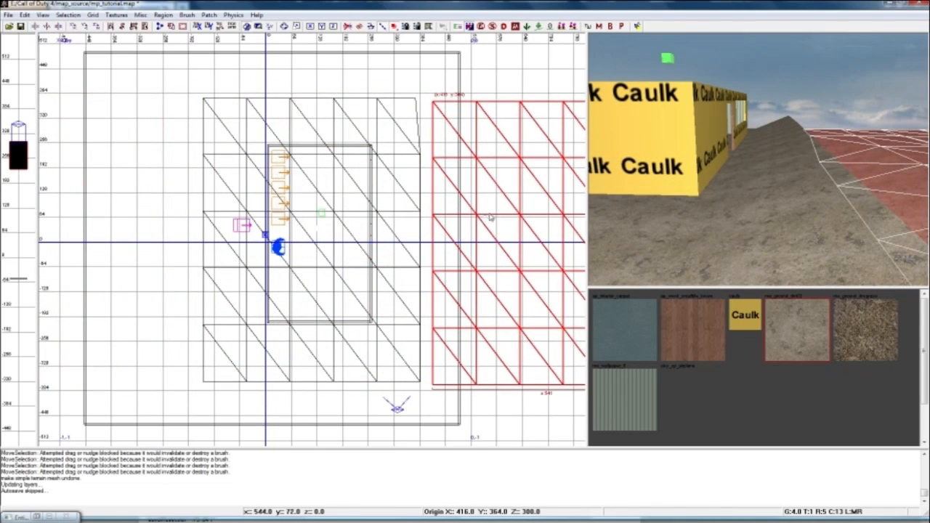
key("Escape")
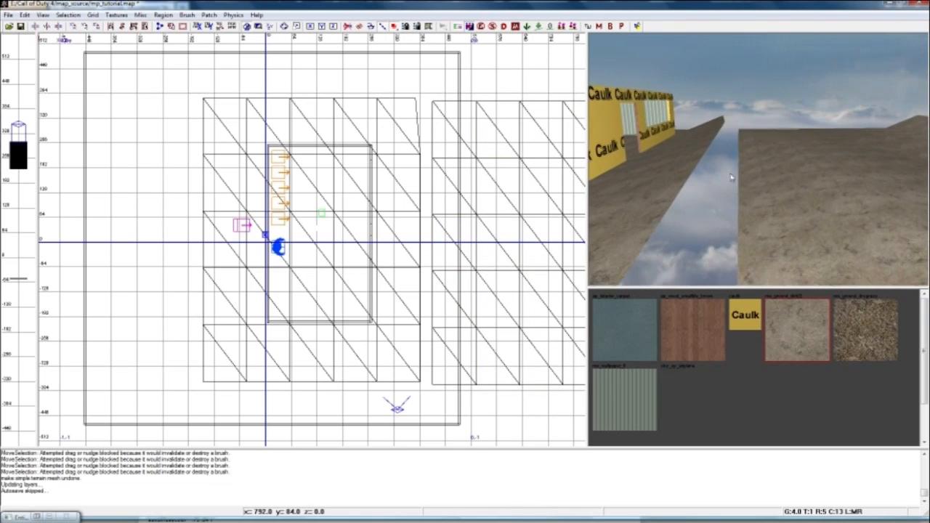
Select both terrain patches and weld the facing corner vertices at the north end of the gap.
left_click(654, 185, "shift")
left_click(751, 210, "shift")
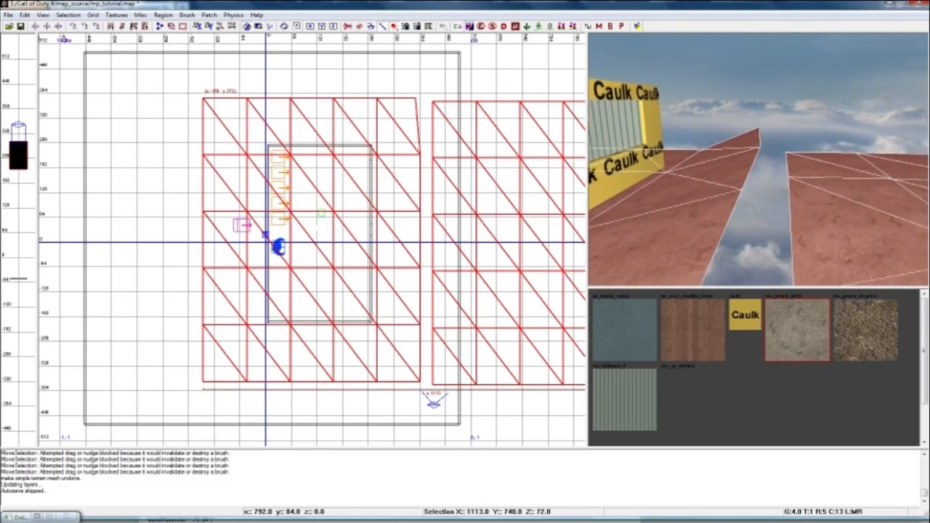
mouse_move(751, 210)
right_mouse_down("ctrl")
mouse_move(745, 258)
mouse_move(752, 226)
mouse_move(745, 199)
mouse_move(730, 202)
mouse_move(745, 193)
mouse_move(755, 138)
mouse_move(734, 171)
mouse_move(742, 182)
mouse_move(789, 164)
mouse_move(727, 164)
mouse_move(755, 156)
mouse_move(727, 192)
mouse_move(752, 186)
right_mouse_up("ctrl")
key("v")
left_click_drag(660, 111, 850, 227)
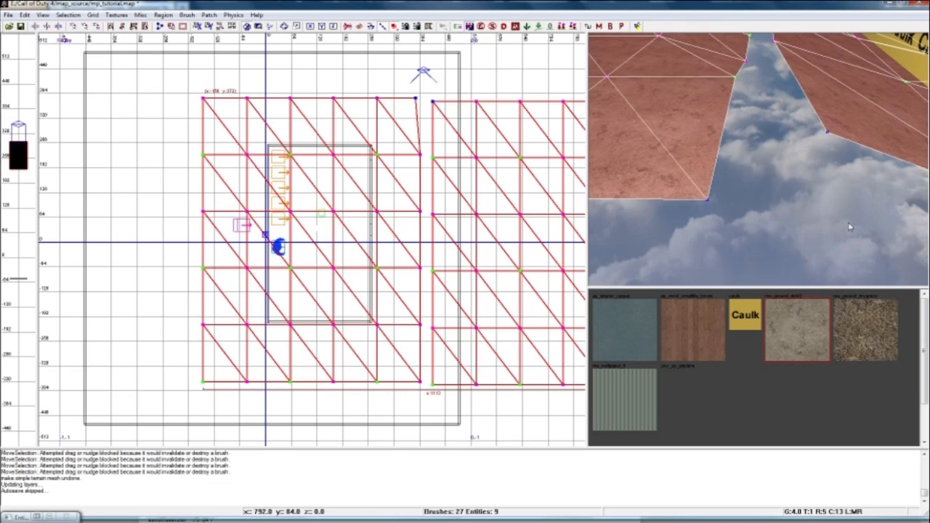
key("w")
Weld each remaining pair of facing edge vertices along the gap down to its south end.
right_click_drag(843, 215, 766, 108)
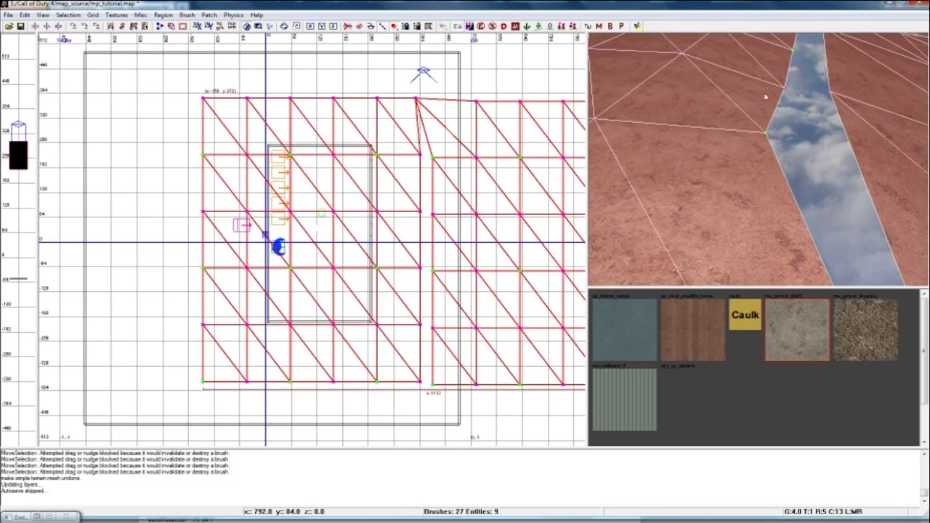
left_click_drag(757, 106, 794, 145)
right_click_drag(793, 146, 753, 134)
left_click_drag(749, 131, 842, 169)
left_click_drag(737, 106, 835, 182)
key("w")
right_click_drag(835, 182, 696, 118)
left_click_drag(693, 122, 786, 224)
key("w")
right_click_drag(786, 225, 705, 154)
left_click_drag(704, 155, 849, 245)
key("w")
right_click_drag(847, 246, 673, 208)
left_click_drag(674, 208, 785, 261)
key("w")
right_click_drag(785, 262, 698, 152)
left_click_drag(699, 154, 865, 239)
key("w")
right_click_drag(864, 239, 814, 233)
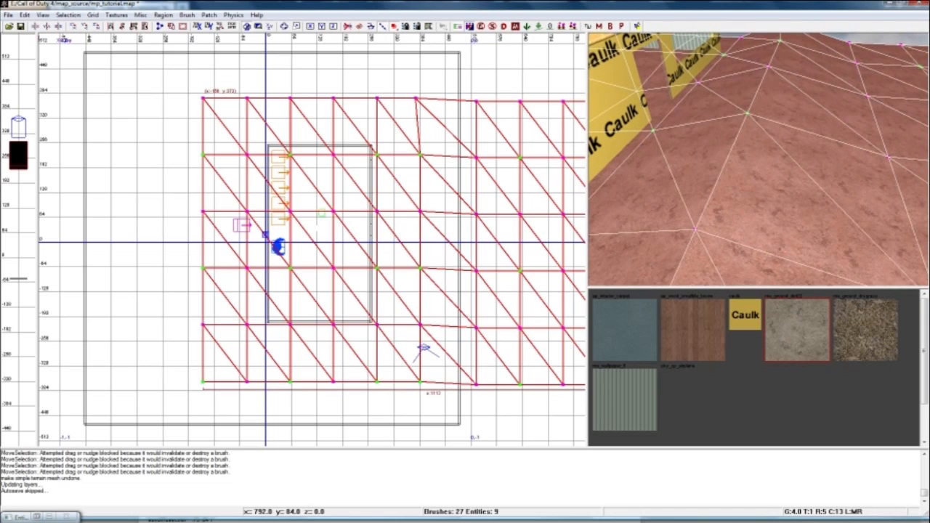
Leave vertex editing, inspect the seam between the two terrain patches, and reselect both.
key("Escape")
mouse_move(858, 261)
right_mouse_down()
mouse_move(858, 273)
mouse_move(858, 203)
mouse_move(848, 231)
right_mouse_up()
right_click_drag(785, 231, 783, 208)
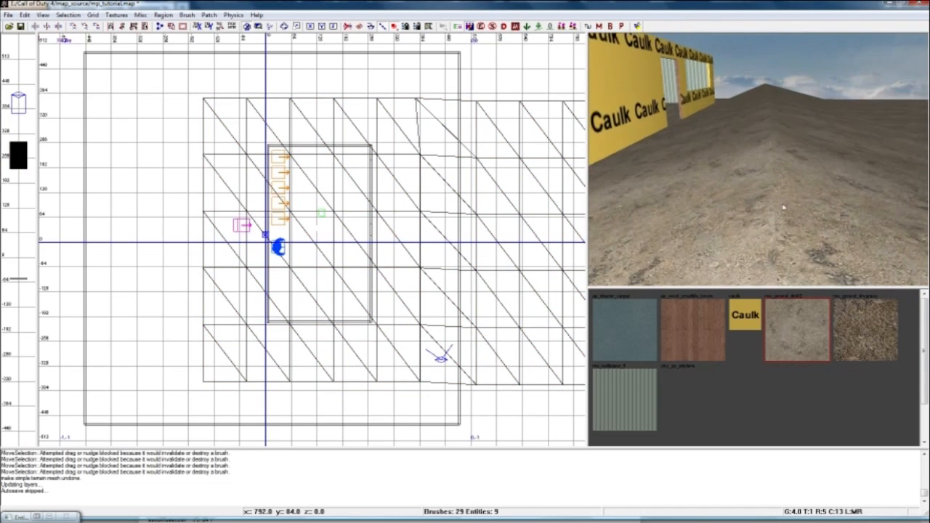
left_click(798, 171, "shift")
right_click_drag(805, 153, 769, 209)
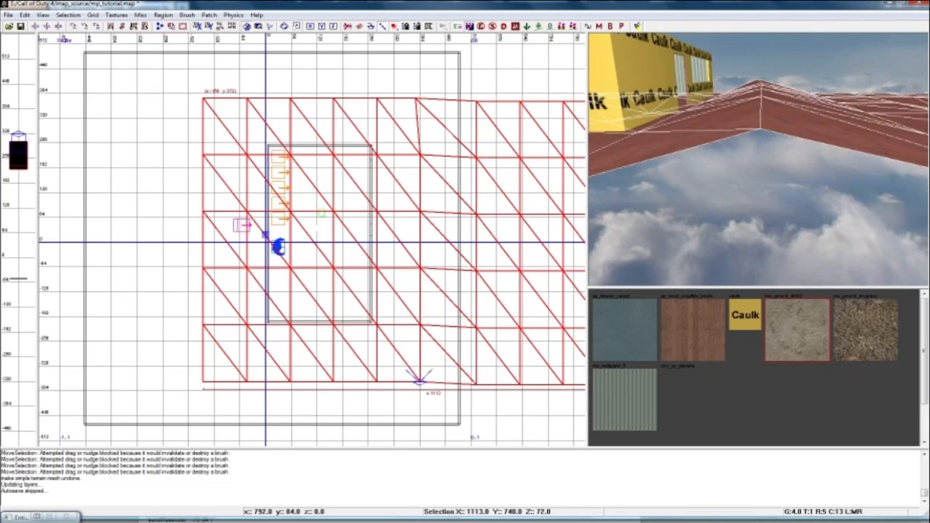
Check the welded seam vertices, then select only the eastern terrain patch and apply the dry grass ground texture to it.
key("v")
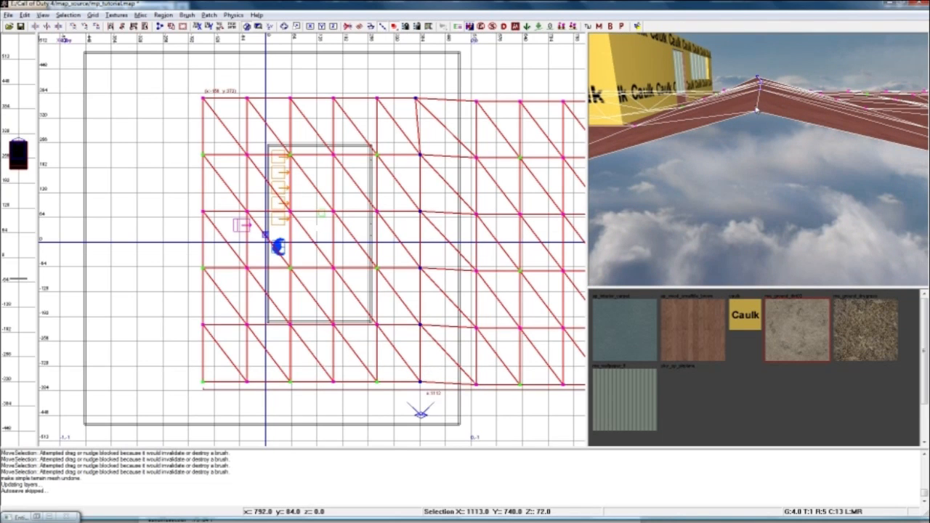
left_click_drag(757, 110, 757, 115)
right_click_drag(757, 117, 741, 95)
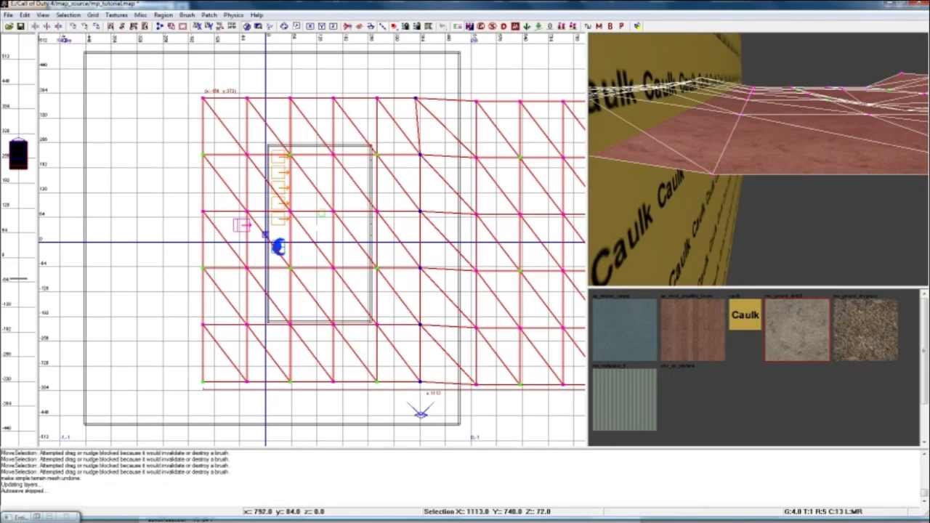
left_click_drag(701, 76, 743, 164)
right_click_drag(743, 163, 766, 170)
key("Escape")
left_click(765, 171, "shift")
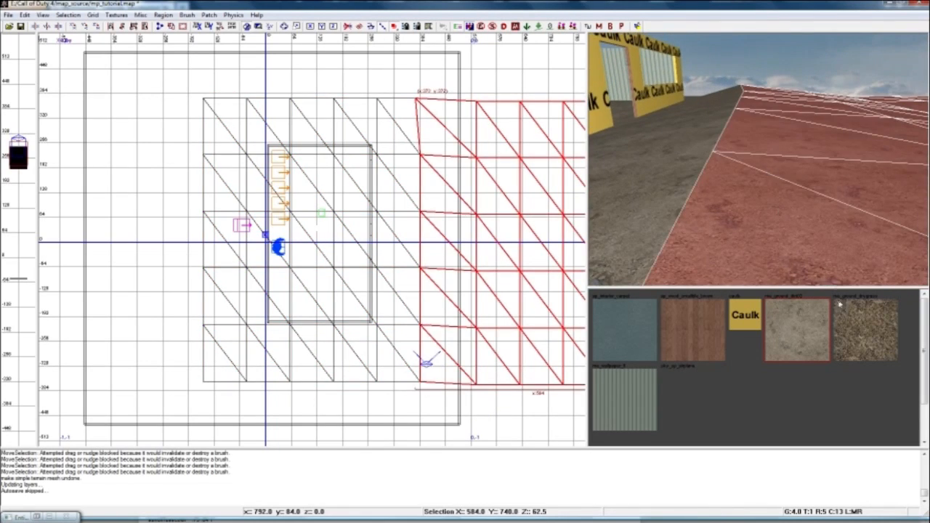
left_click(857, 320)
key("Escape")
Select only the western terrain patch and examine the height profile of its seam in the front view.
right_click_drag(813, 218, 770, 163)
left_click(750, 158, "shift")
key("Escape")
left_click(772, 164, "shift")
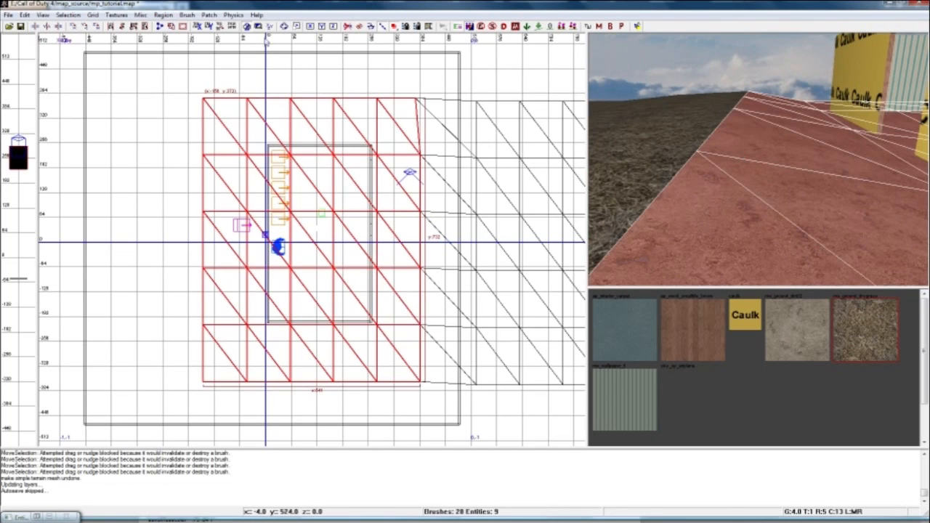
key("ctrl+Tab")
scroll(309, 191, "up", 2)
right_click_drag(483, 210, 369, 211)
scroll(370, 211, "up", 2)
right_click_drag(449, 197, 403, 208)
scroll(402, 208, "up", 3)
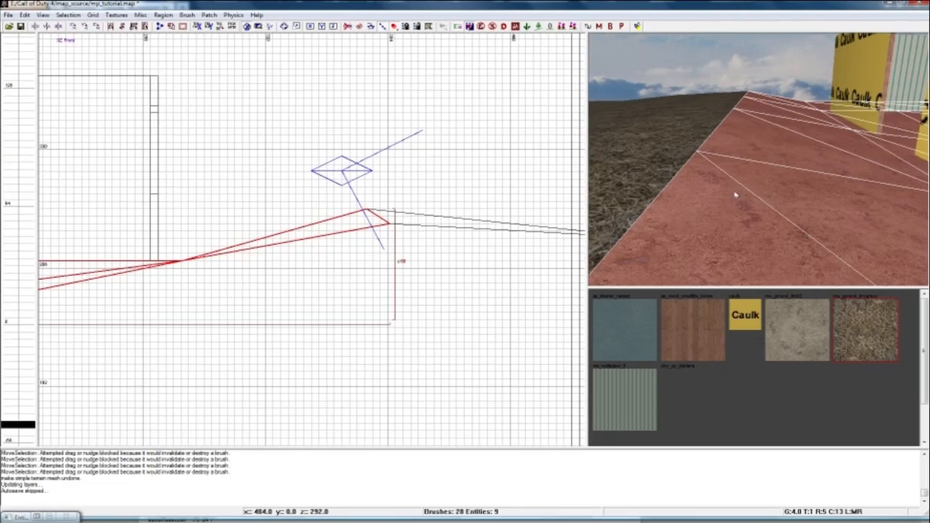
scroll(435, 208, "up", 2)
left_click_drag(443, 190, 434, 194)
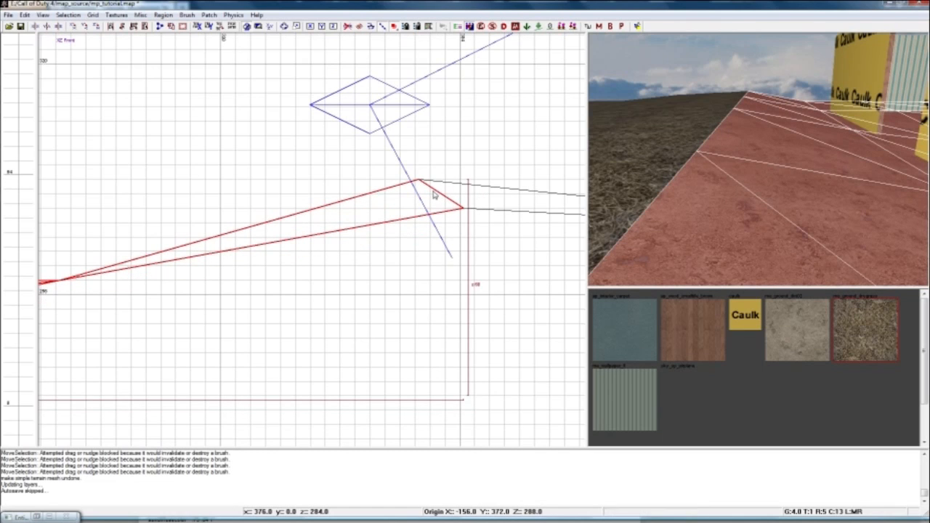
right_click_drag(717, 180, 741, 171)
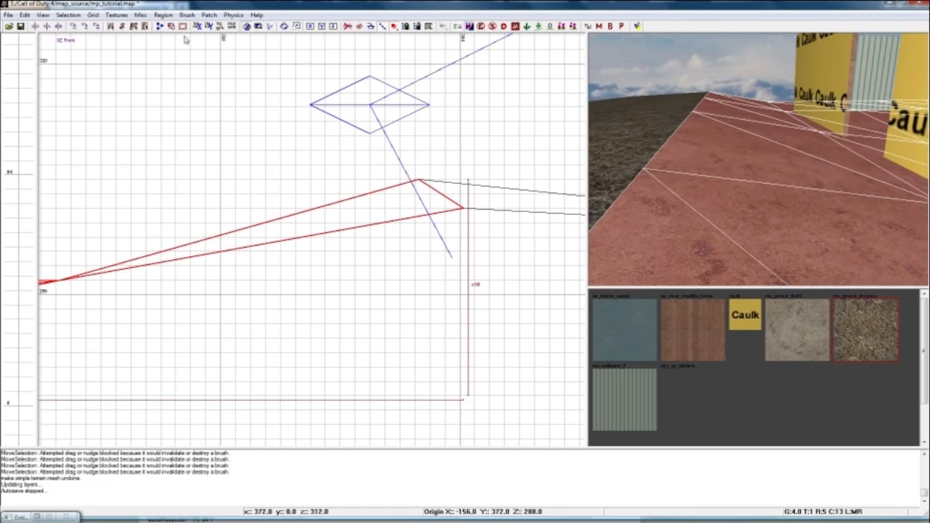
Filter the textures by ground usage and apply me_ground_drygrass_dec to the western terrain patch.
left_click(121, 16)
mouse_move(181, 164)
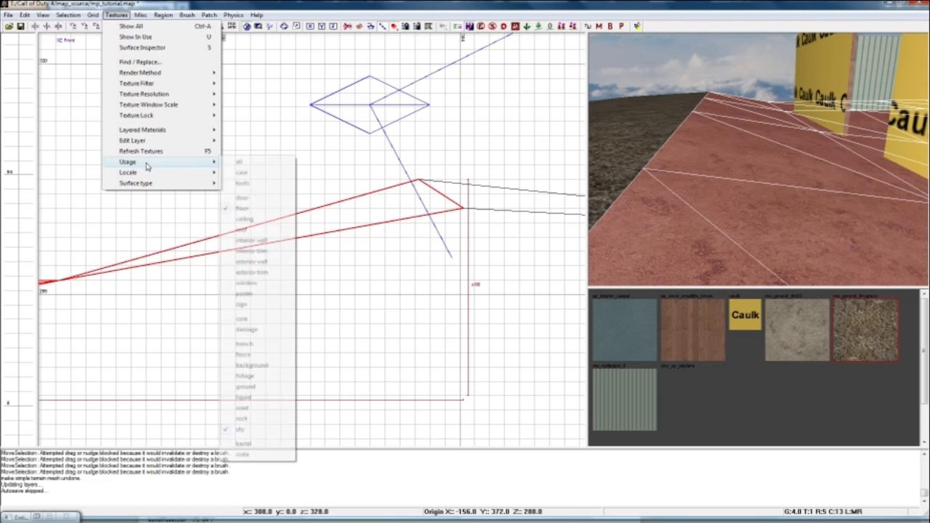
left_click(246, 390)
left_click_drag(921, 303, 923, 394)
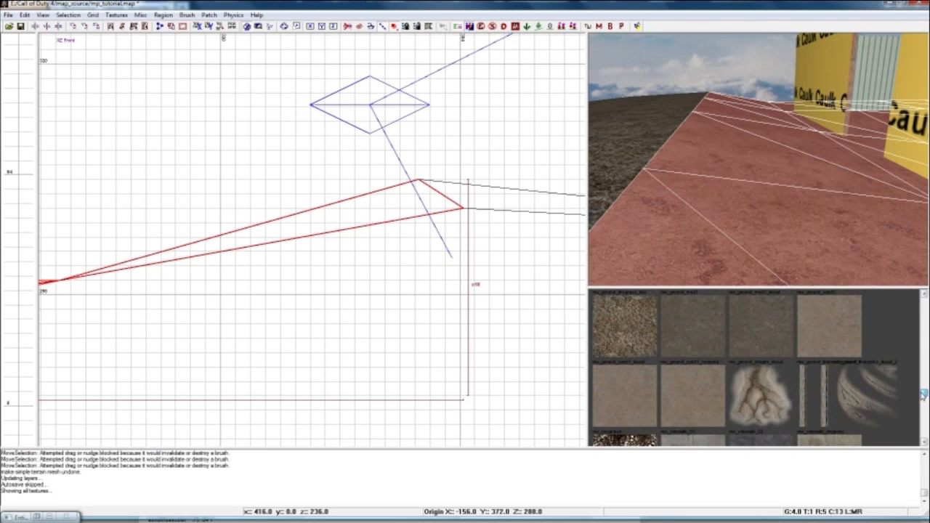
left_click(623, 325)
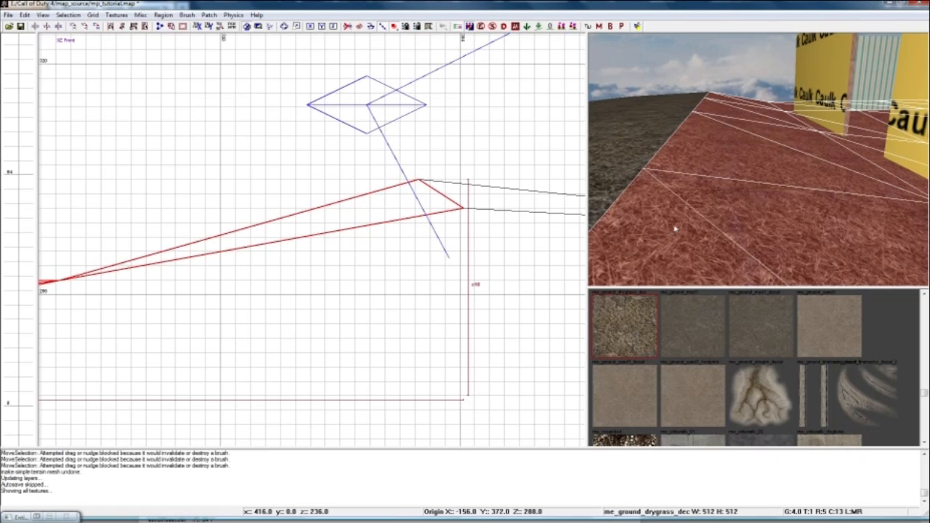
mouse_move(707, 213)
right_mouse_down()
mouse_move(720, 239)
mouse_move(726, 210)
mouse_move(704, 211)
right_mouse_up()
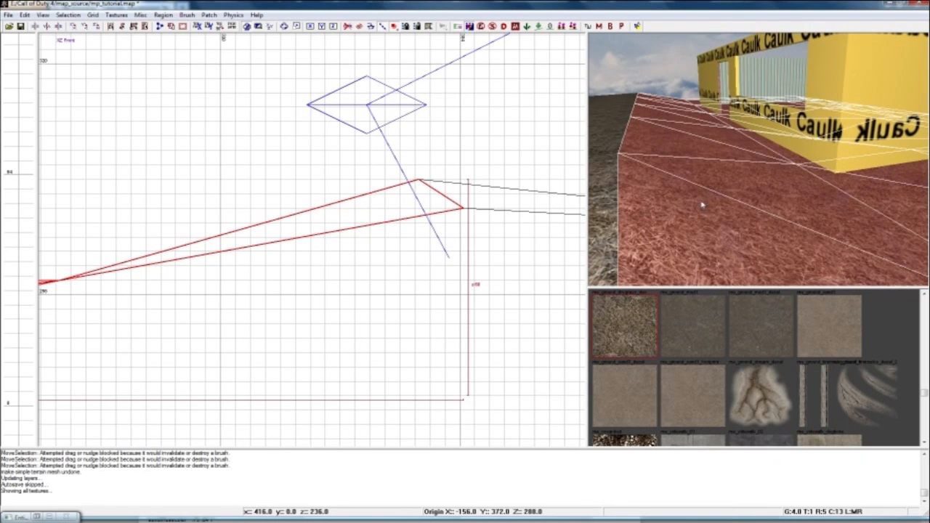
Open the advanced patch editing options and set the brush to flatten the alpha channel.
key("y")
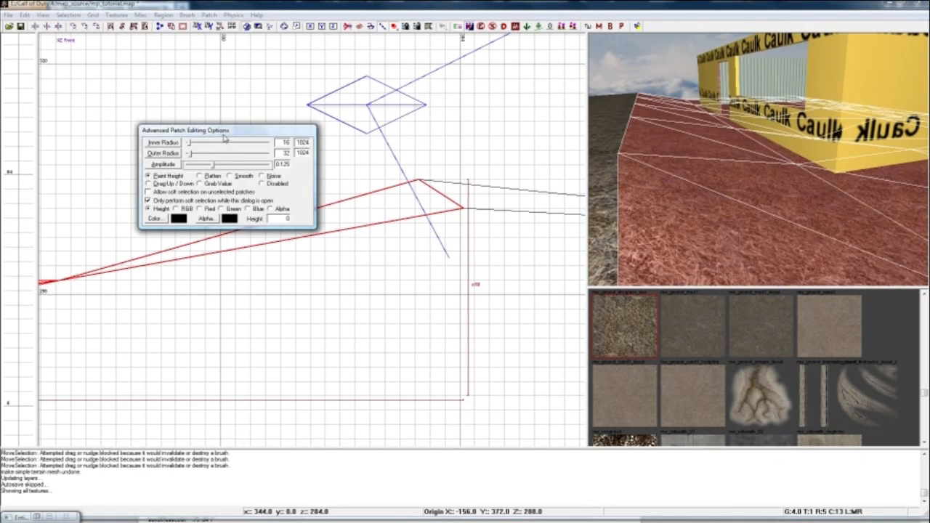
left_click_drag(223, 133, 197, 104)
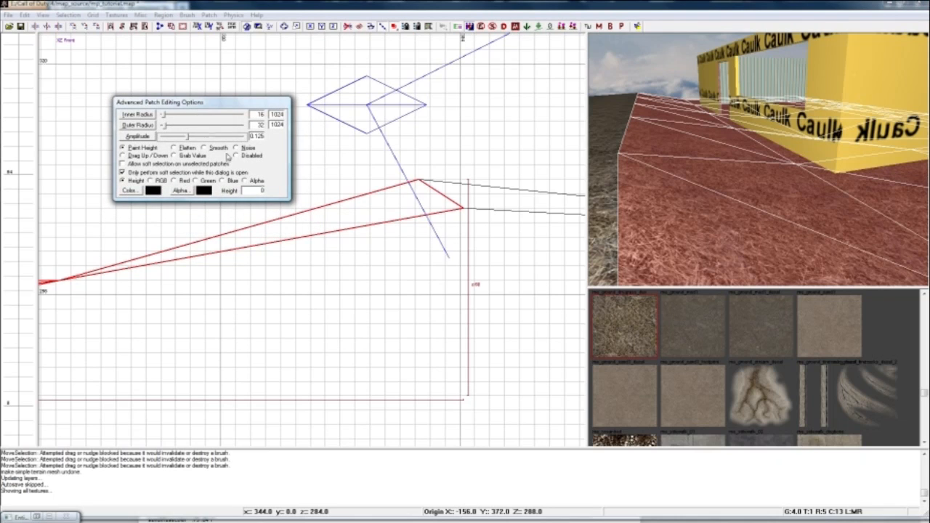
mouse_move(712, 237)
right_mouse_down()
mouse_move(698, 241)
mouse_move(699, 263)
mouse_move(701, 234)
mouse_move(761, 235)
mouse_move(752, 232)
right_mouse_up()
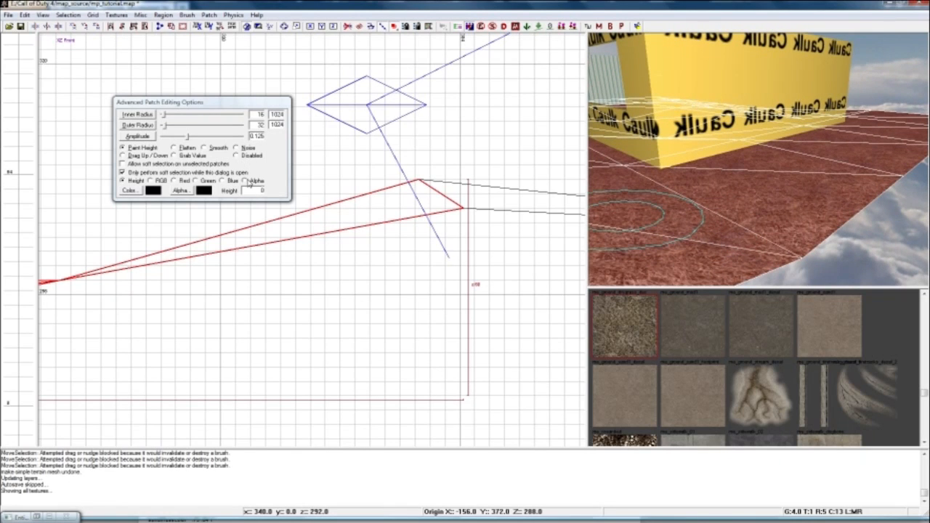
left_click(244, 181)
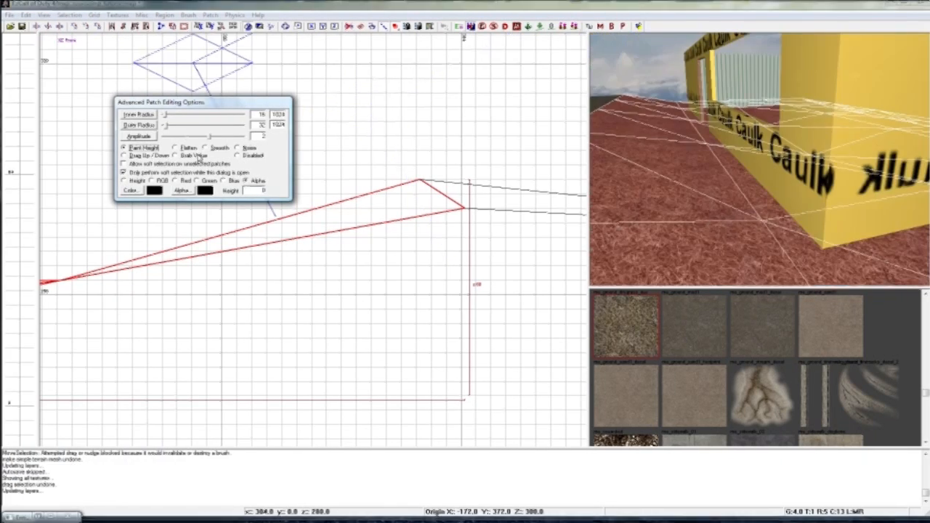
left_click(186, 149)
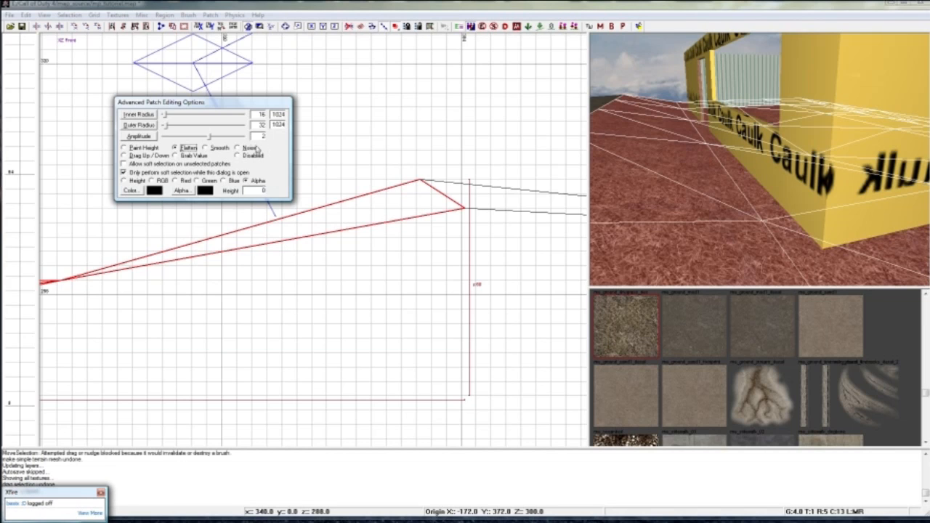
Paint alpha on the western patch's vertices beside and inside the room to fade the grass into the dirt.
right_click_drag(686, 170, 715, 173)
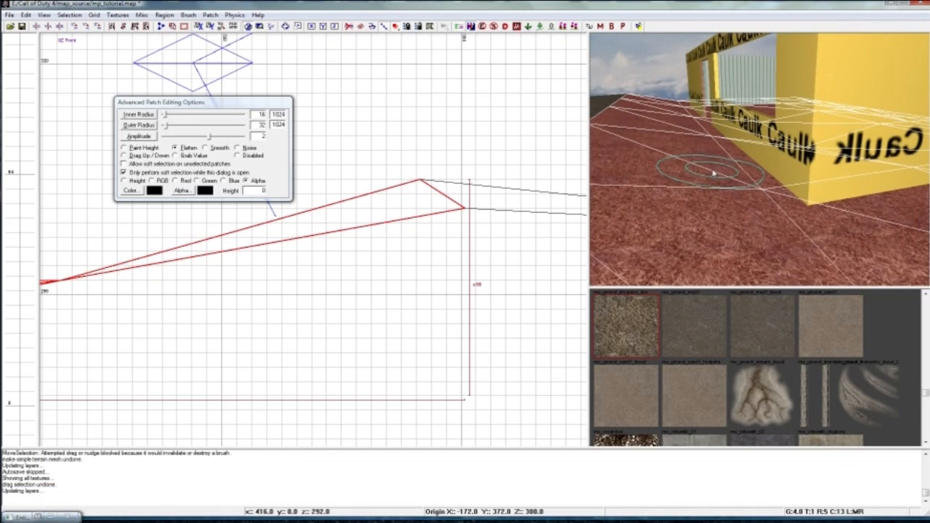
mouse_move(760, 194)
right_mouse_down()
mouse_move(808, 192)
mouse_move(770, 194)
mouse_move(785, 196)
right_mouse_up()
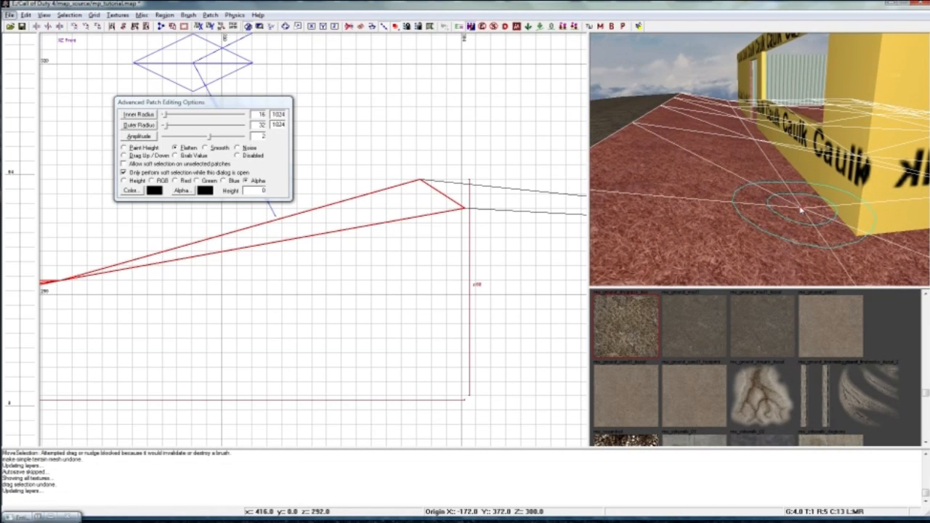
left_click(803, 210)
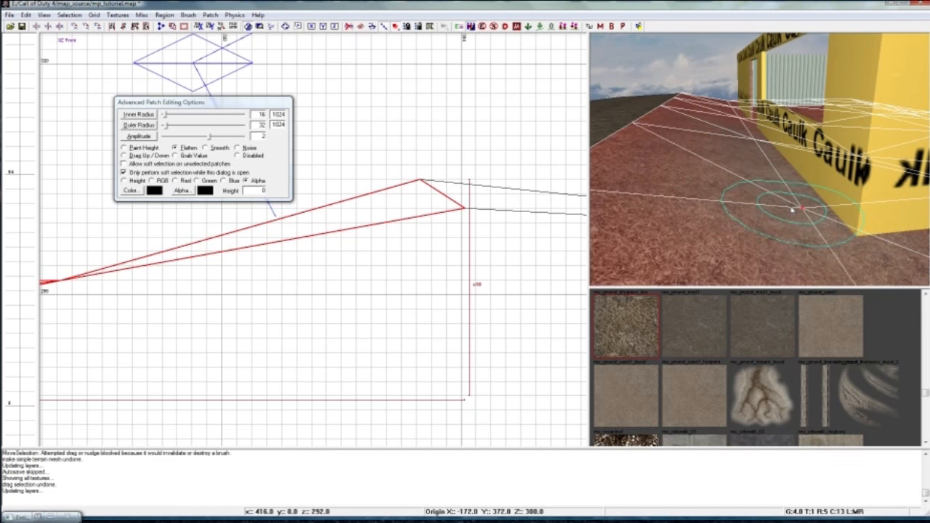
mouse_move(799, 212)
right_mouse_down()
mouse_move(806, 200)
mouse_move(774, 196)
mouse_move(785, 186)
mouse_move(830, 184)
mouse_move(821, 186)
mouse_move(834, 203)
mouse_move(828, 195)
right_mouse_up()
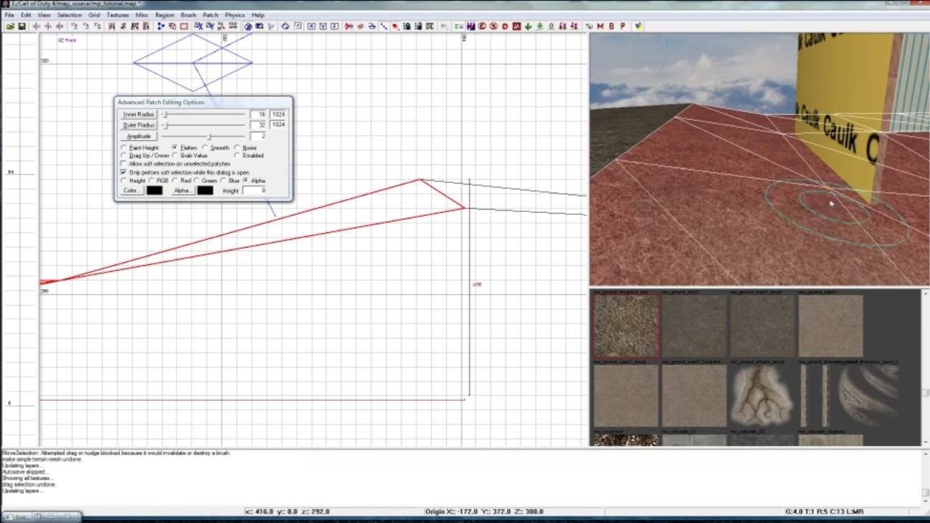
right_click_drag(829, 190, 778, 198)
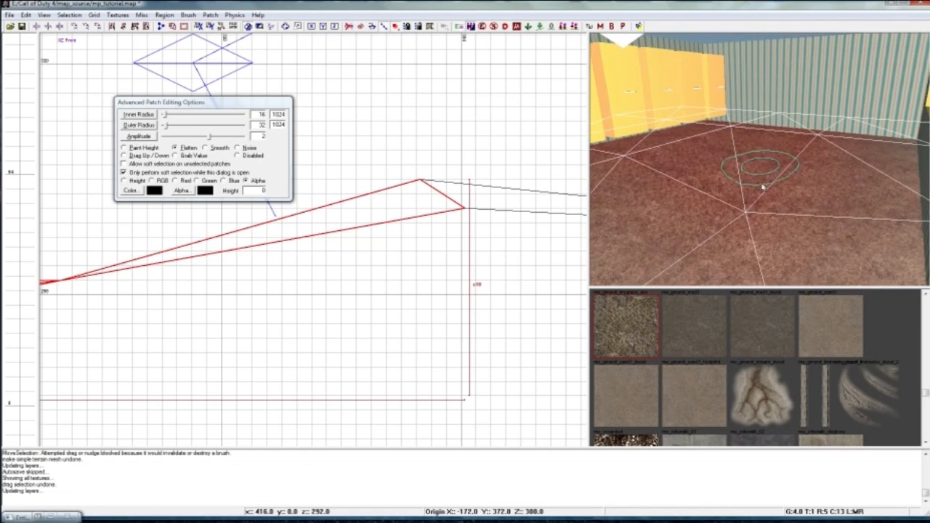
right_click_drag(732, 176, 735, 171)
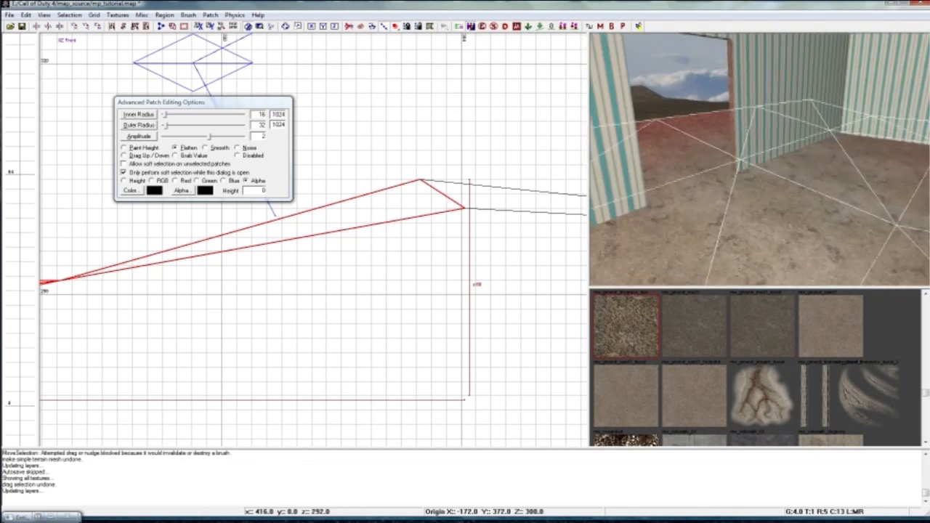
Deselect the patch, inspect the grass-to-dirt blend around the room, and close the advanced patch editing options.
key("Escape")
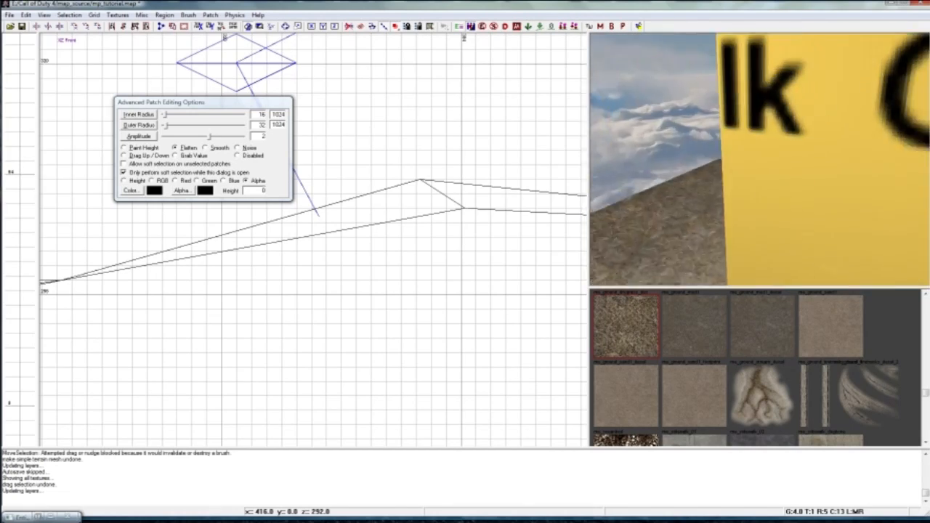
right_click_drag(759, 158, 781, 149)
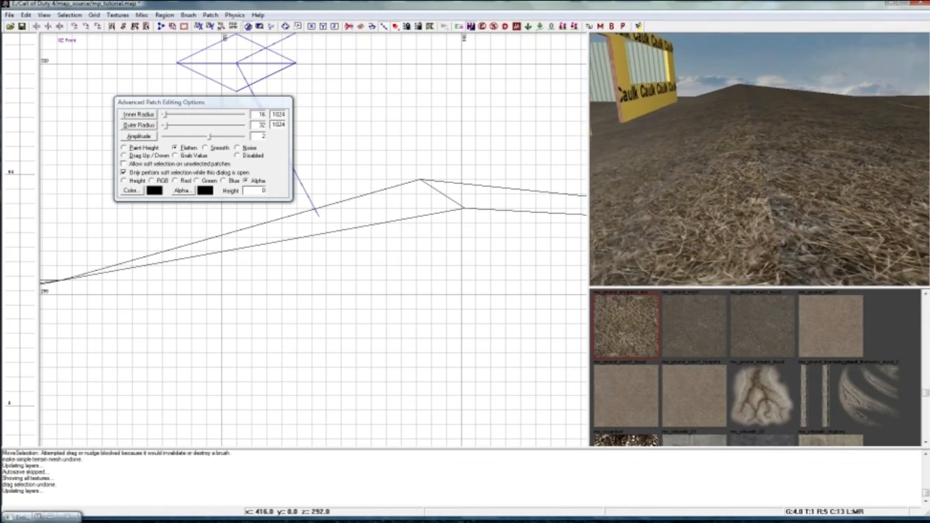
right_click_drag(759, 158, 872, 166)
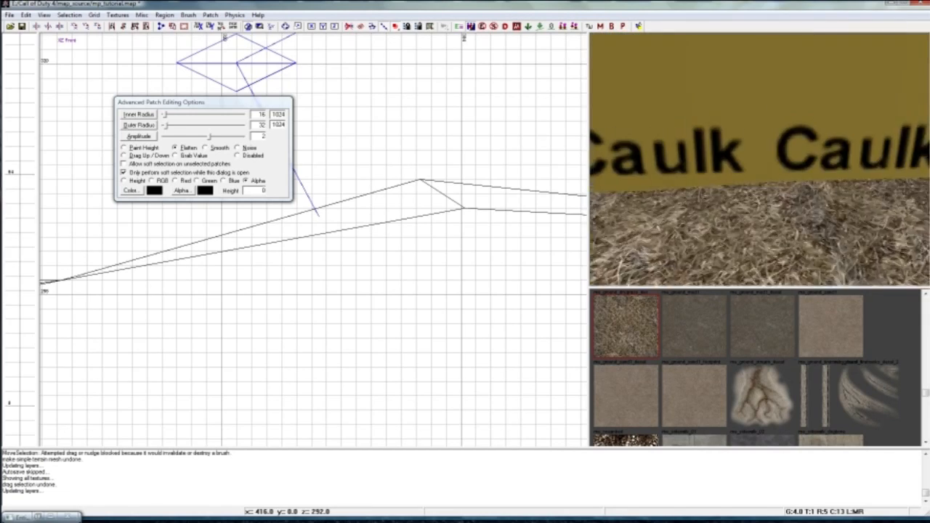
right_click_drag(759, 158, 781, 210)
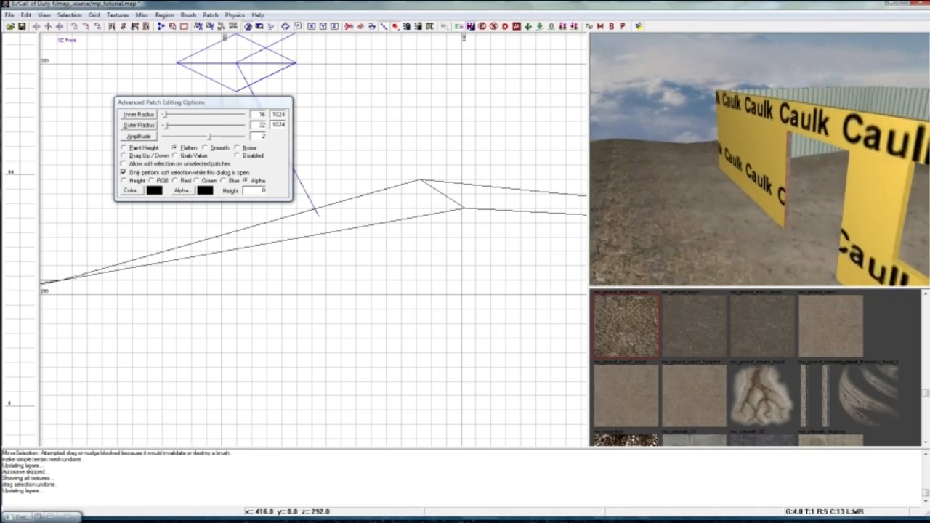
right_click_drag(728, 171, 763, 164)
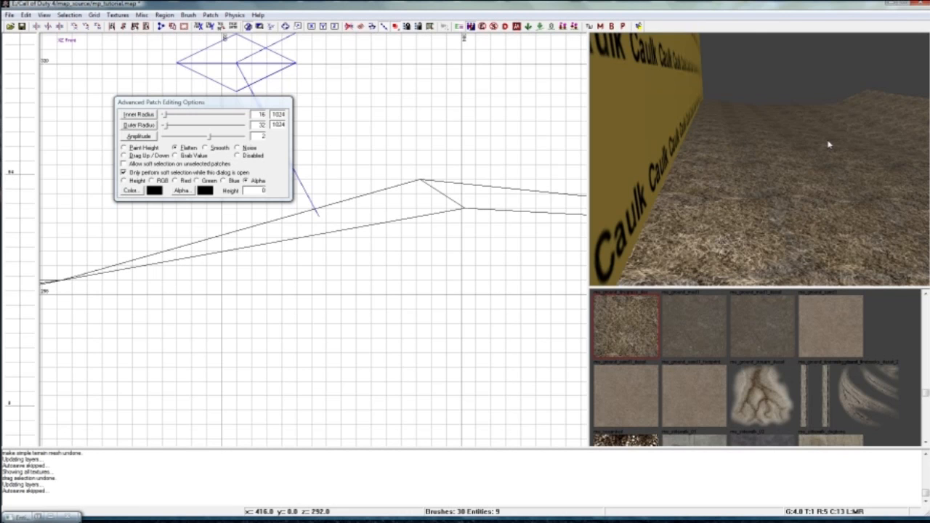
key("y")
Select the sky box's floor and ceiling brushes and stretch them east beyond the second terrain patch in the top view.
mouse_move(782, 133)
right_mouse_down()
mouse_move(752, 163)
mouse_move(741, 102)
mouse_move(742, 204)
right_mouse_up()
left_click(741, 114, "shift")
left_click(741, 204, "shift")
right_click_drag(724, 254, 724, 230)
left_click(271, 27)
scroll(310, 102, "down", 5)
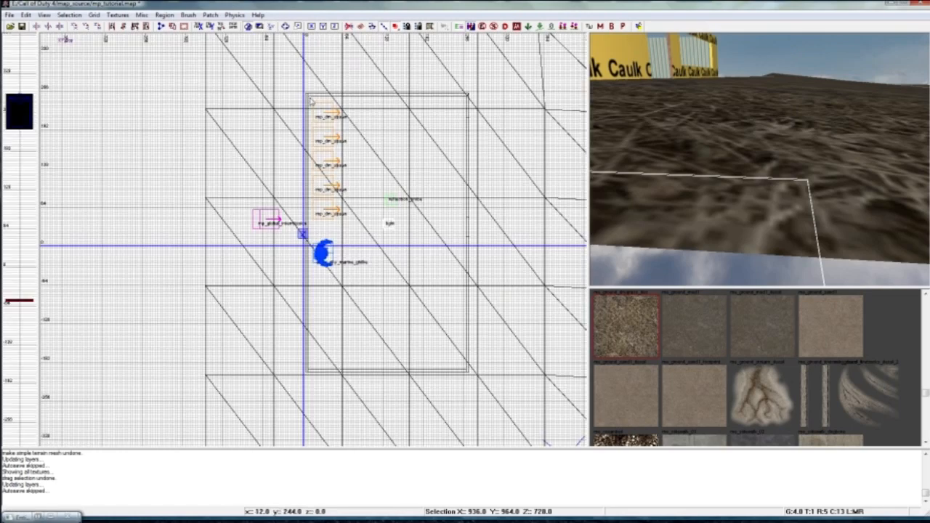
scroll(310, 100, "down", 4)
right_click_drag(342, 155, 222, 103)
left_click_drag(337, 150, 481, 158)
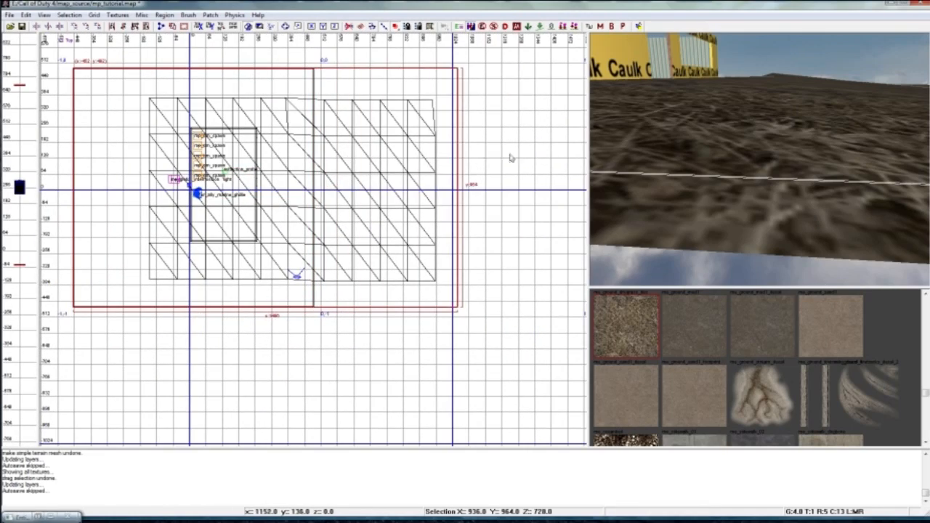
Select the sky box's north and south walls and stretch them east to match the extended floor and ceiling.
key("Escape")
right_click_drag(665, 155, 665, 170, "ctrl")
right_click(668, 152)
left_click(696, 148, "shift")
mouse_move(696, 147)
right_mouse_down()
mouse_move(607, 146)
mouse_move(687, 148)
mouse_move(663, 151)
mouse_move(666, 191)
right_mouse_up()
left_click(693, 143, "shift")
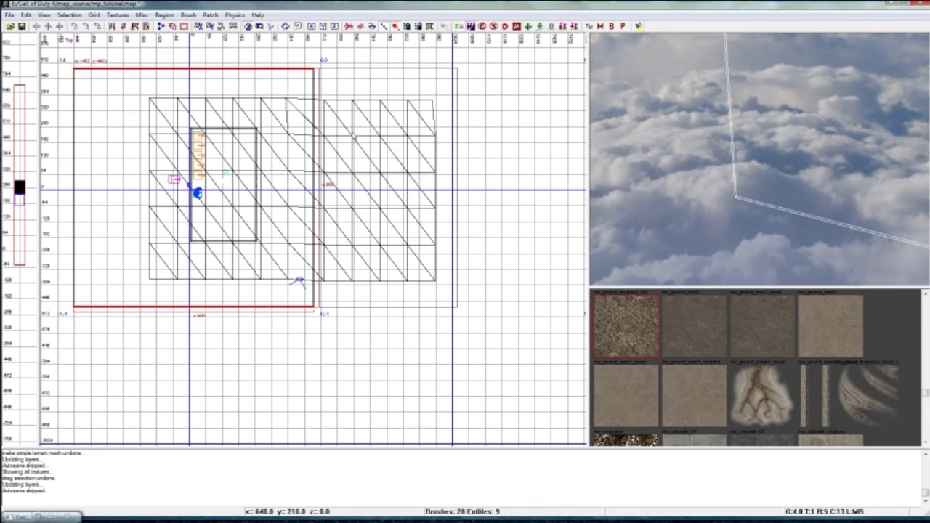
mouse_move(331, 131)
left_mouse_down()
mouse_move(531, 146)
mouse_move(479, 194)
mouse_move(488, 131)
left_mouse_up()
scroll(488, 102, "up", 5)
scroll(505, 161, "up", 3)
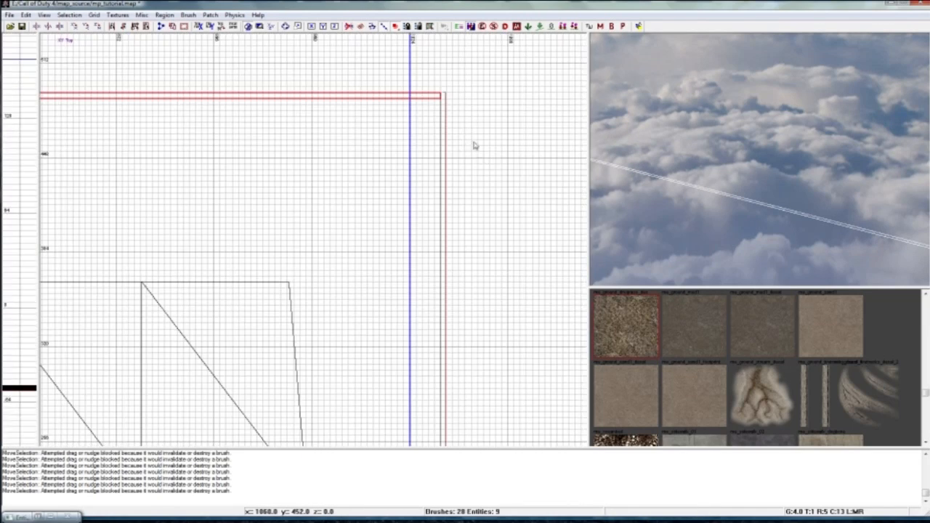
key("BackSpace")
Move the sky box's east wall 560 units east to close the extended box, then deselect it.
mouse_move(653, 149)
right_mouse_down()
mouse_move(607, 123)
mouse_move(612, 149)
mouse_move(661, 141)
mouse_move(719, 154)
right_mouse_up()
left_click(735, 160, "shift")
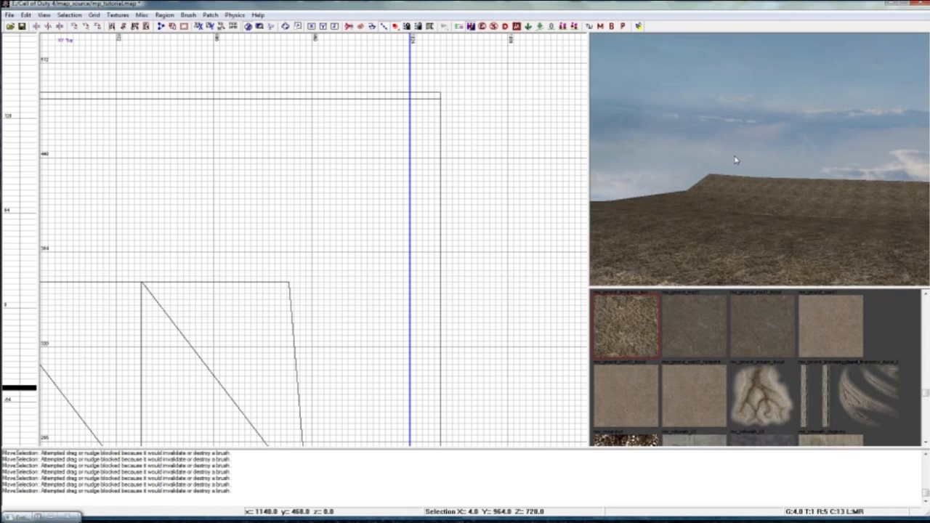
mouse_move(761, 181)
right_mouse_down()
mouse_move(799, 170)
mouse_move(814, 182)
mouse_move(774, 217)
right_mouse_up()
right_click_drag(724, 142, 733, 140)
right_click_drag(622, 178, 606, 147)
right_click_drag(221, 175, 227, 175)
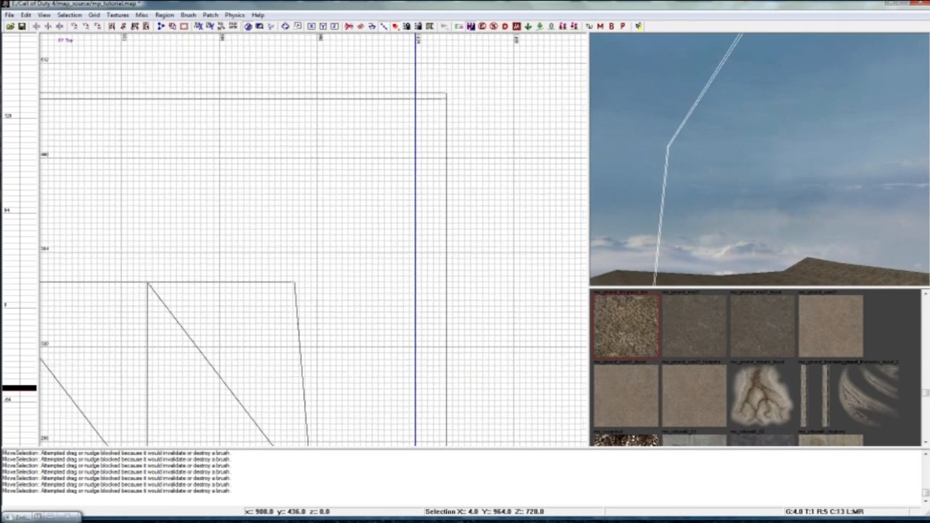
scroll(206, 205, "down", 3)
left_click_drag(63, 179, 412, 179)
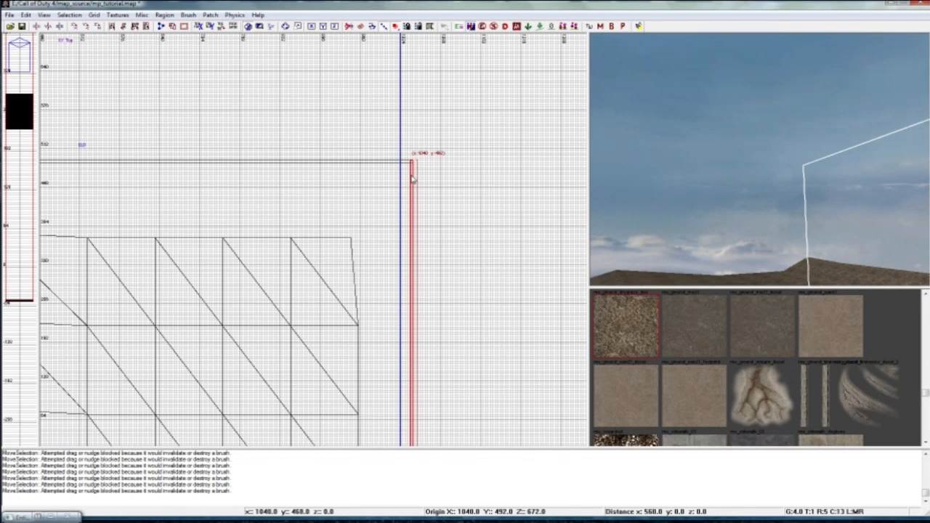
key("Escape")
mouse_move(647, 210)
right_mouse_down()
mouse_move(697, 212)
mouse_move(705, 251)
mouse_move(858, 240)
right_mouse_up()
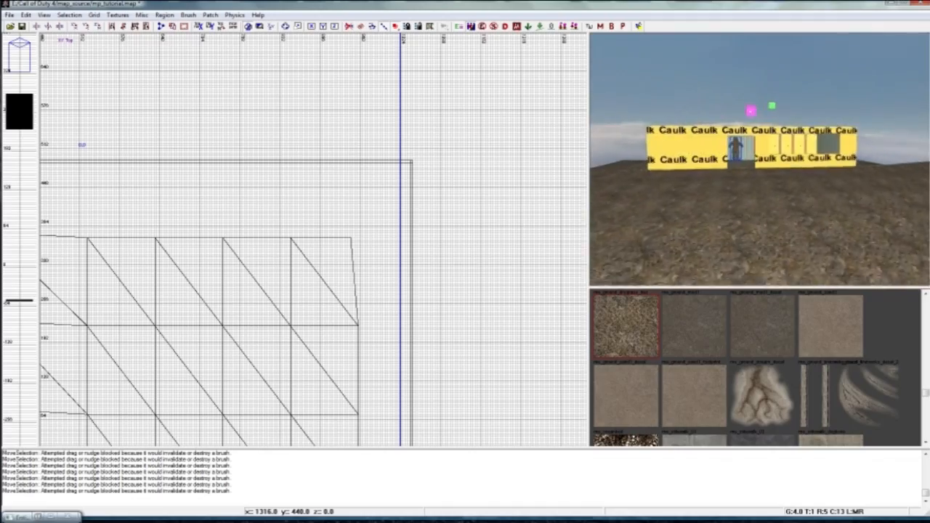
Apply the brown wood texture to the exposed inner edges of the doorway and window in the room's front wall.
scroll(760, 159, "up", 10)
right_click_drag(759, 159, 796, 149)
scroll(760, 159, "down", 10)
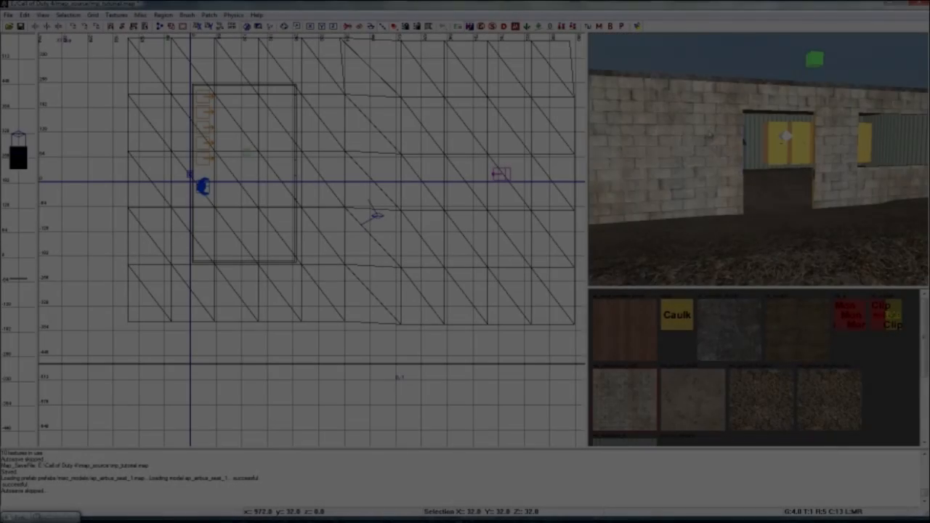
right_click_drag(711, 134, 723, 113)
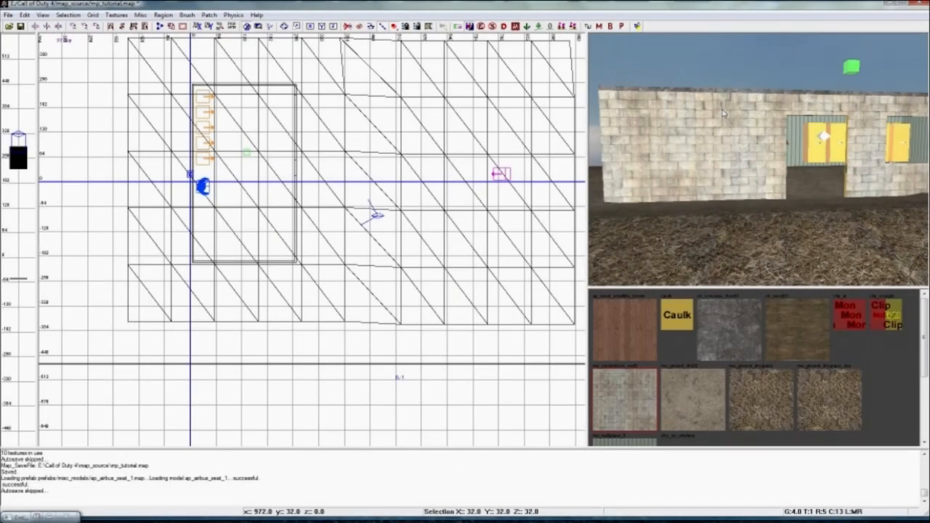
mouse_move(724, 132)
right_mouse_down()
mouse_move(782, 134)
mouse_move(726, 134)
right_mouse_up()
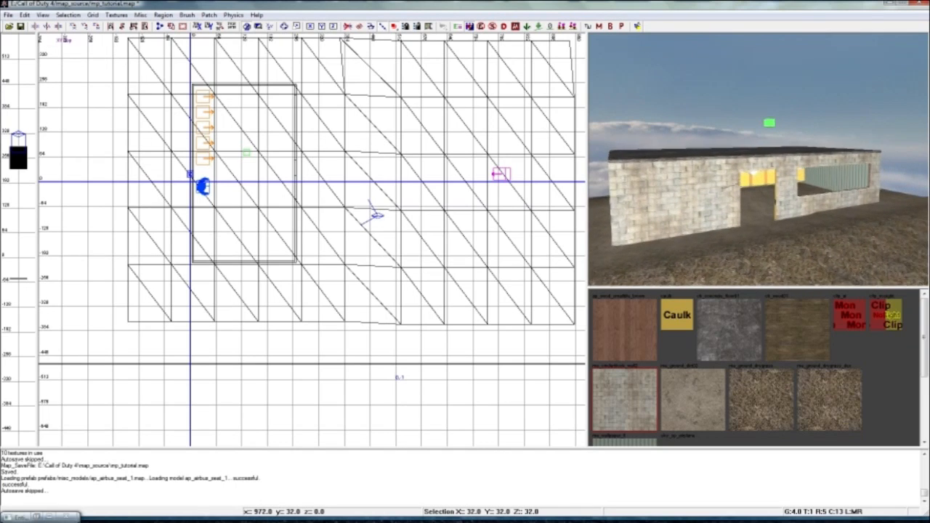
mouse_move(729, 132)
right_mouse_down()
mouse_move(719, 123)
mouse_move(737, 122)
mouse_move(731, 129)
right_mouse_up()
left_click(749, 124, "ctrl+shift")
left_click(645, 317)
key("Escape")
left_click(749, 213, "ctrl+shift")
left_click(639, 339)
key("Escape")
Try to place a misc model on the second terrain patch, browsing to the misc_models folder inside map_source's prefabs.
mouse_move(773, 206)
right_mouse_down()
mouse_move(785, 204)
mouse_move(770, 201)
right_mouse_up()
right_click_drag(503, 201, 461, 213)
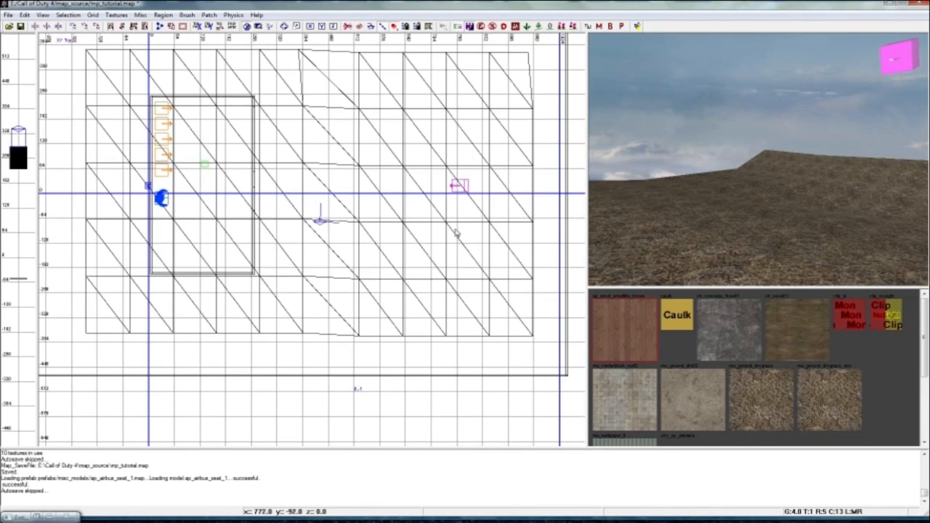
right_click(440, 228)
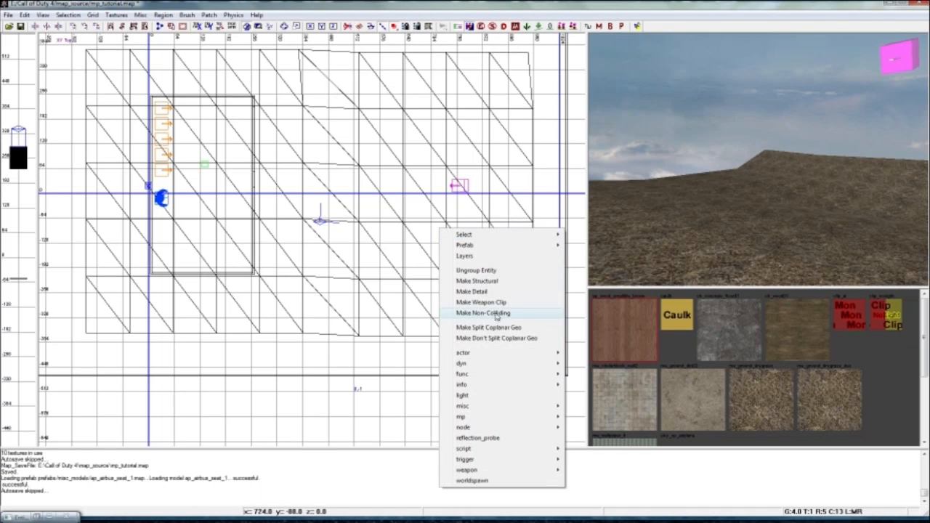
right_click(415, 217)
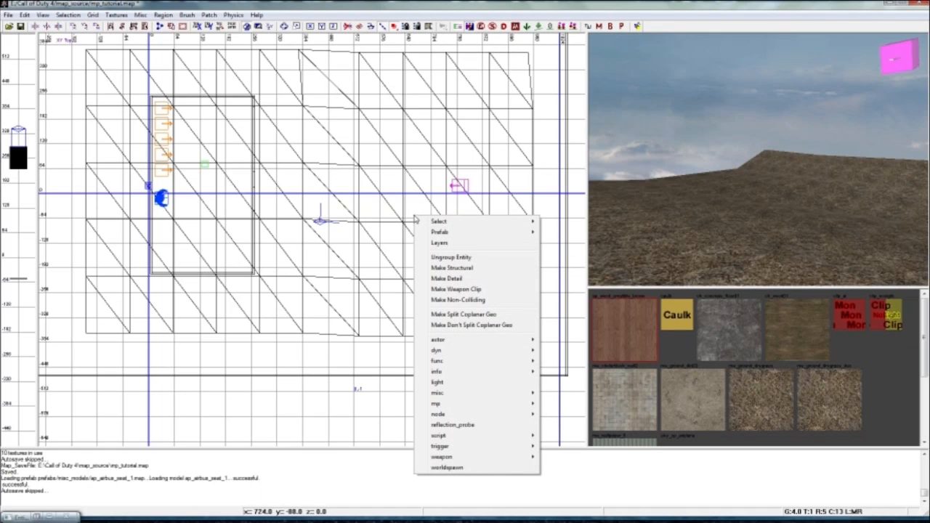
mouse_move(447, 396)
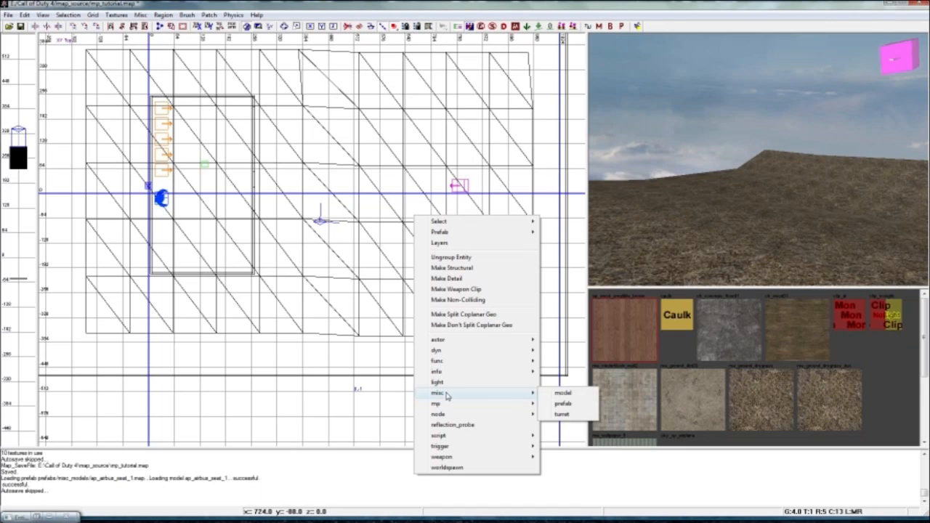
left_click(582, 394)
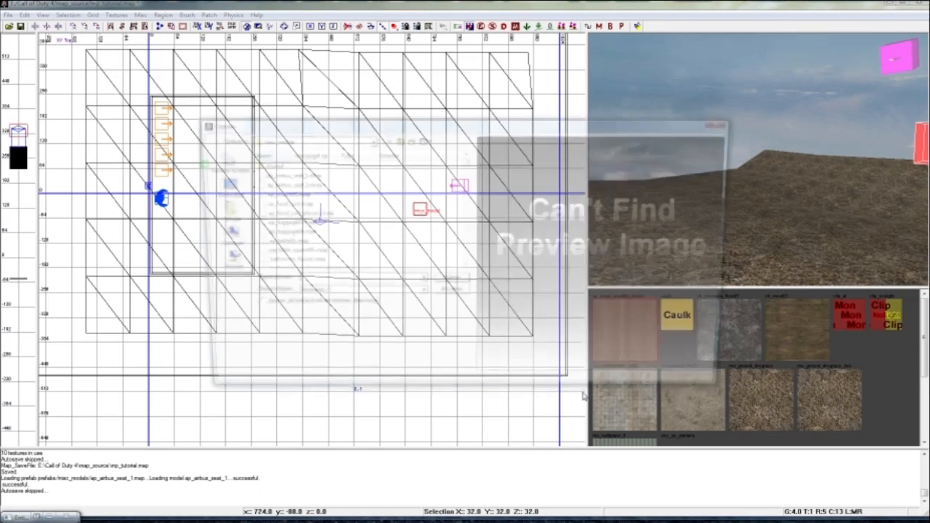
left_click(369, 140)
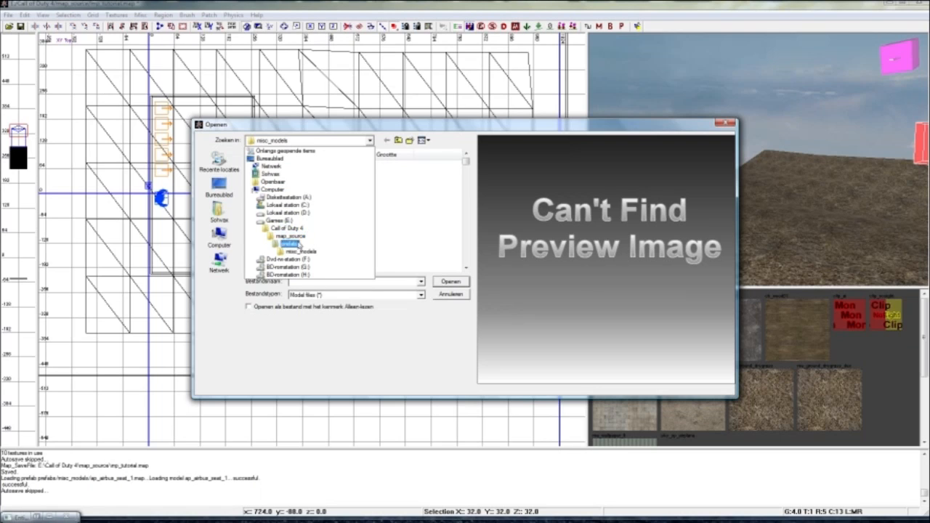
left_click(297, 237)
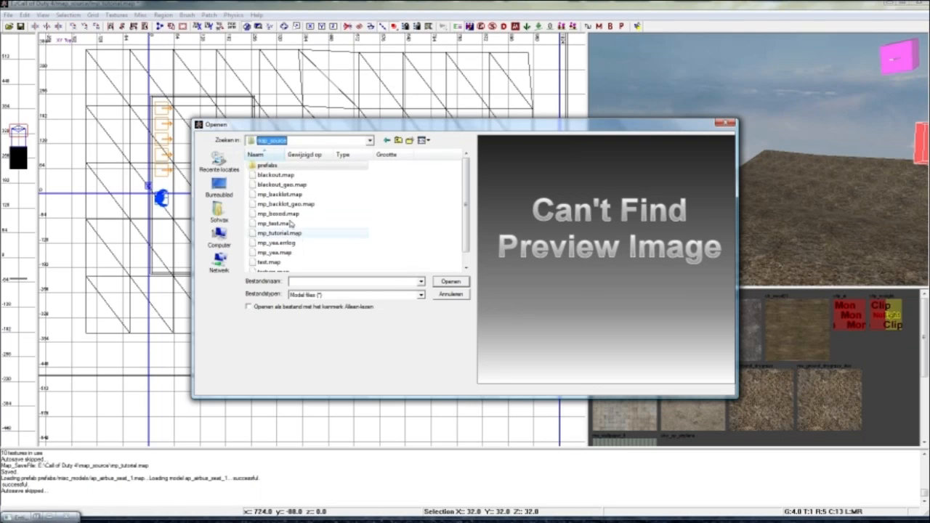
double_click(277, 168)
left_click_drag(467, 179, 466, 203)
double_click(267, 224)
scroll(359, 191, "down", 15)
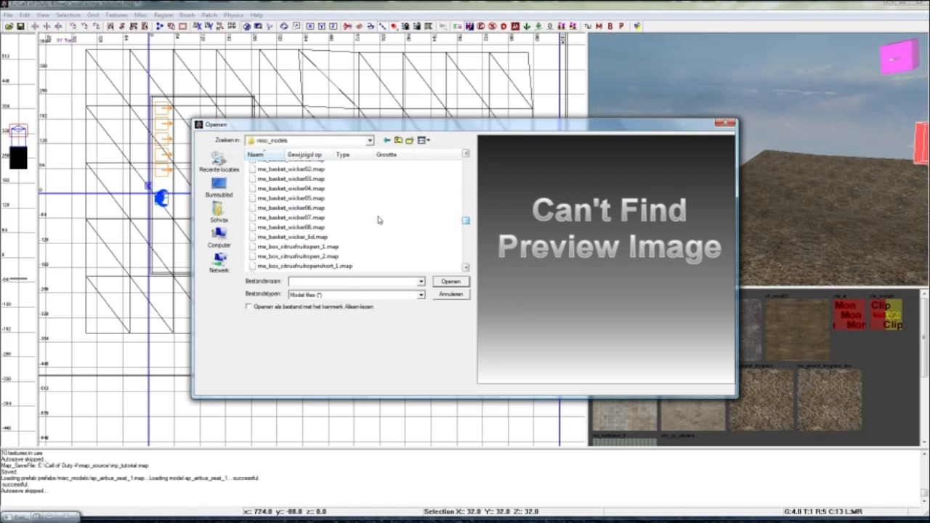
Examine the previews of various misc_models files, including me_basket_wicker06.map, com_barrel_tan.map and ap_table01.map.
left_click(315, 208)
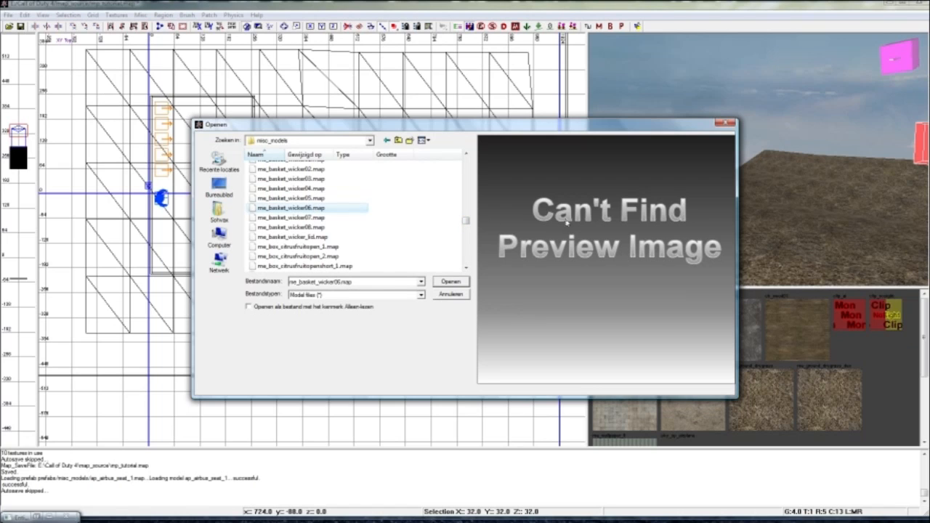
left_click(282, 198)
left_click_drag(469, 225, 467, 196)
left_click(312, 209)
left_click(314, 199)
left_click(311, 189)
left_click(319, 179)
left_click_drag(469, 202, 466, 175)
left_click(293, 178)
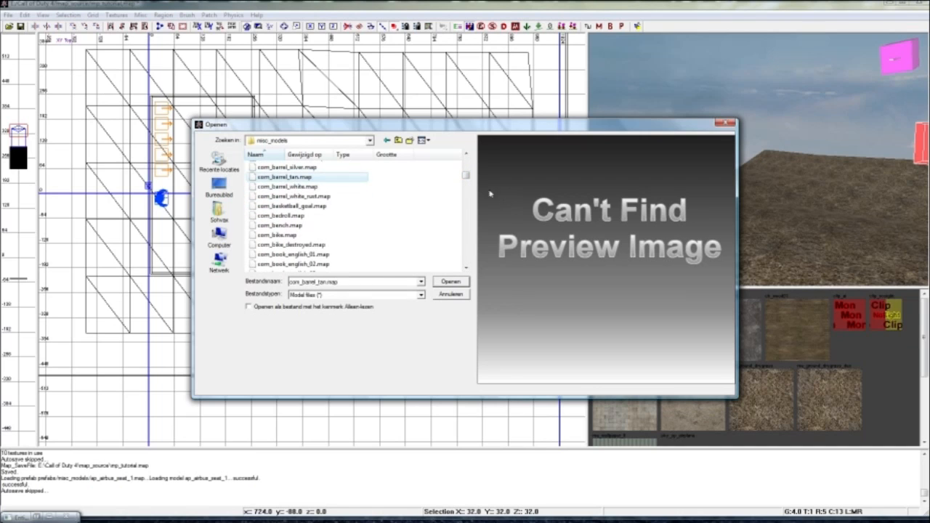
left_click_drag(466, 177, 465, 169)
left_click(298, 206)
left_click(297, 197)
left_click(295, 179)
left_click(296, 168)
left_click_drag(466, 169, 465, 163)
left_click(296, 203)
left_click(295, 192)
left_click(295, 183)
left_click(296, 174)
left_click_drag(466, 169, 466, 158)
left_click(283, 195)
left_click(280, 214)
left_click(286, 233)
left_click(282, 242)
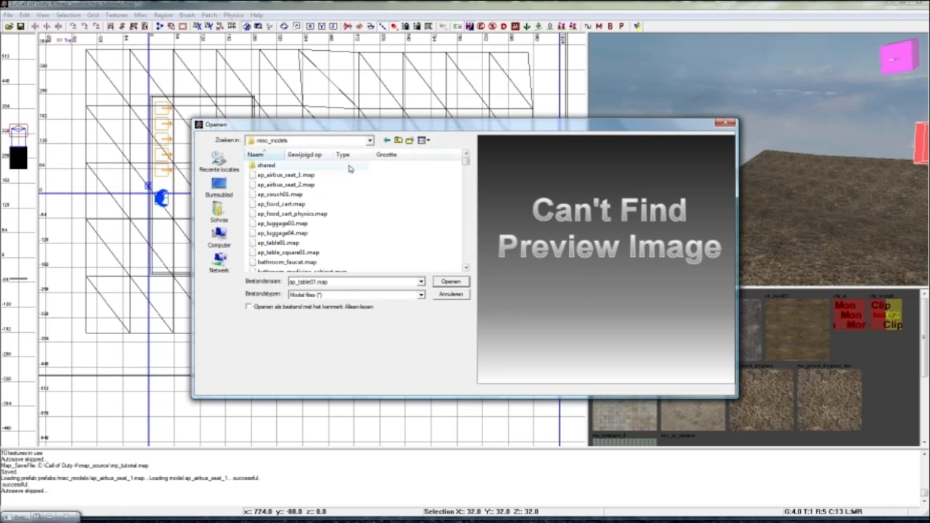
Cancel the model selection and delete the empty misc model placeholder.
left_click(723, 128)
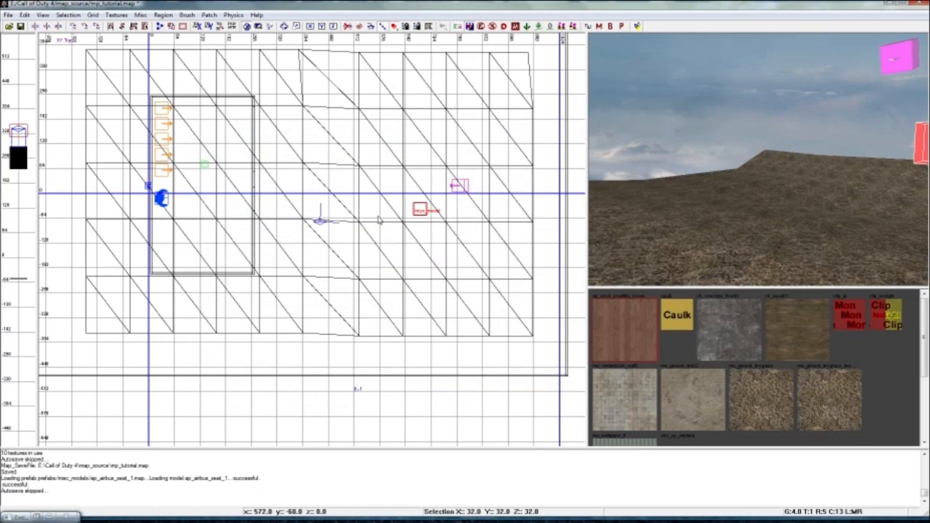
right_click_drag(718, 212, 761, 201)
key("BackSpace")
Start a misc prefab entity on the second terrain patch and open the misc_models prefab folder.
right_click(432, 236)
mouse_move(467, 417)
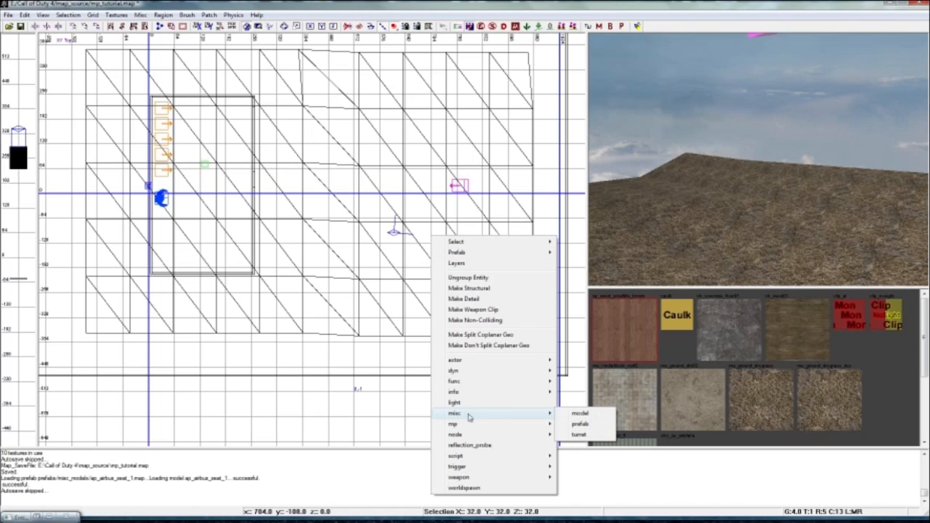
left_click(579, 425)
left_click_drag(465, 175, 465, 198)
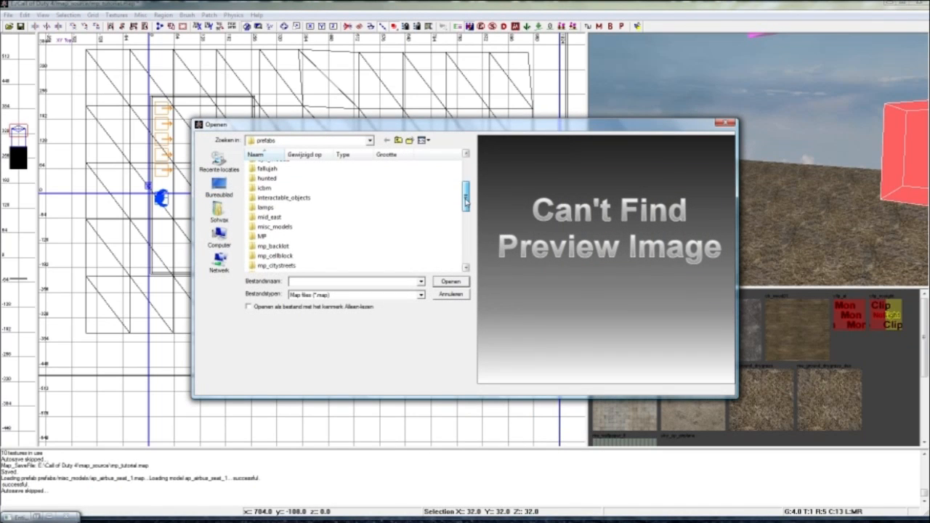
double_click(276, 227)
Preview several models in the folder and insert the tree prefab foliage_tree_destroyed_tree_a.map.
left_click(304, 214)
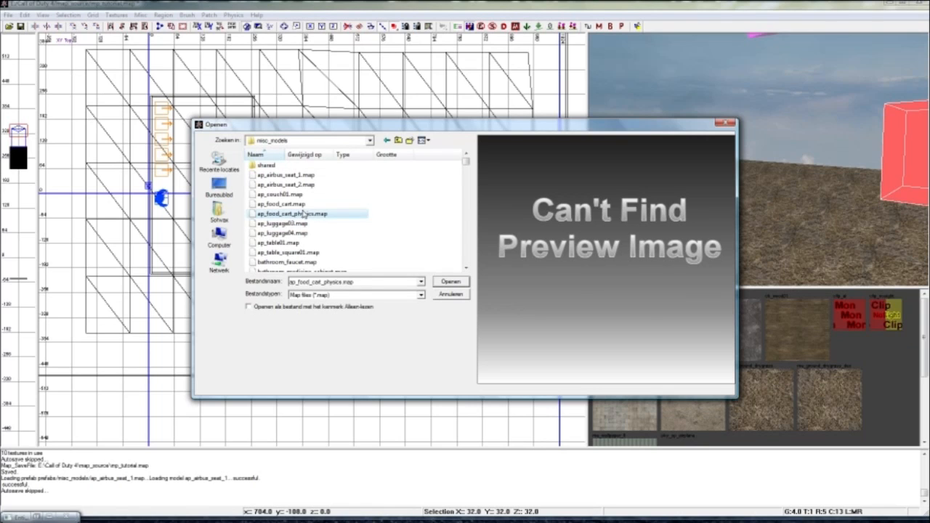
left_click(299, 225)
left_click_drag(465, 168, 466, 164)
scroll(332, 201, "down", 2)
left_click(328, 202)
left_click(316, 193)
left_click(313, 183)
left_click_drag(465, 164, 467, 213)
left_click(319, 235)
left_click(313, 224)
left_click(313, 215)
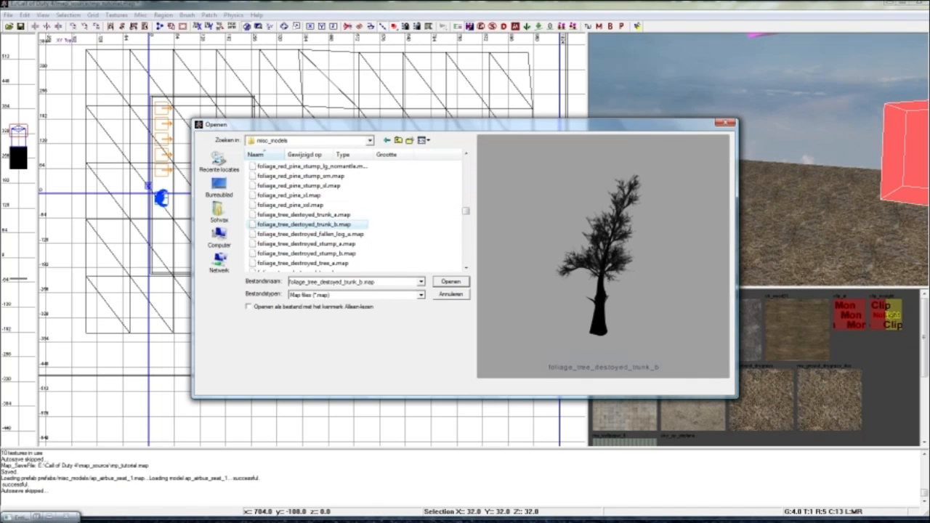
left_click(304, 264)
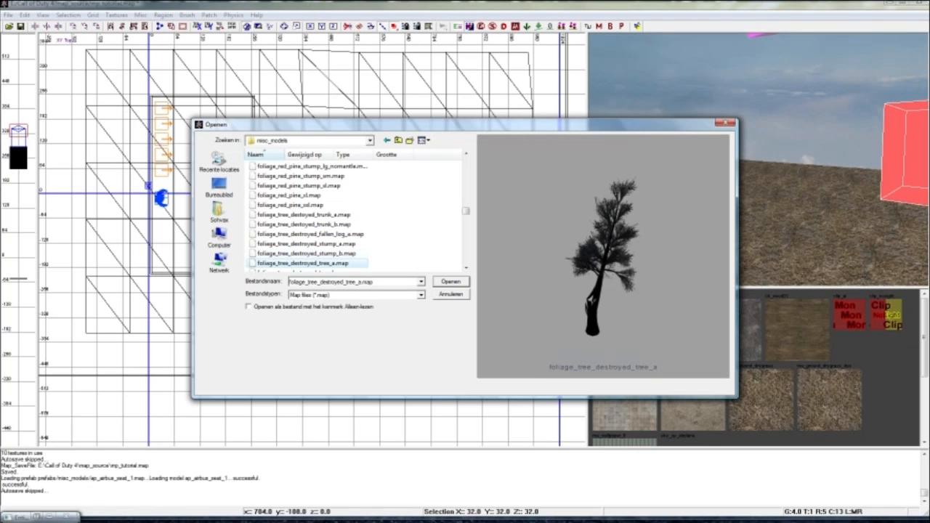
left_click(452, 282)
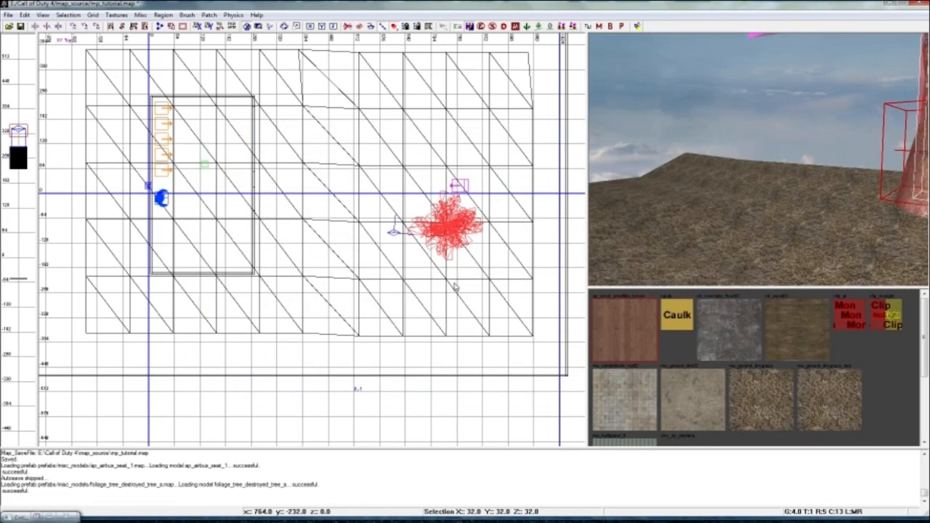
Shift the tree slightly west and adjust its height so the trunk base meets the terrain, then deselect it.
right_click_drag(758, 159, 713, 164)
left_click_drag(714, 164, 708, 193)
right_click_drag(707, 193, 708, 191)
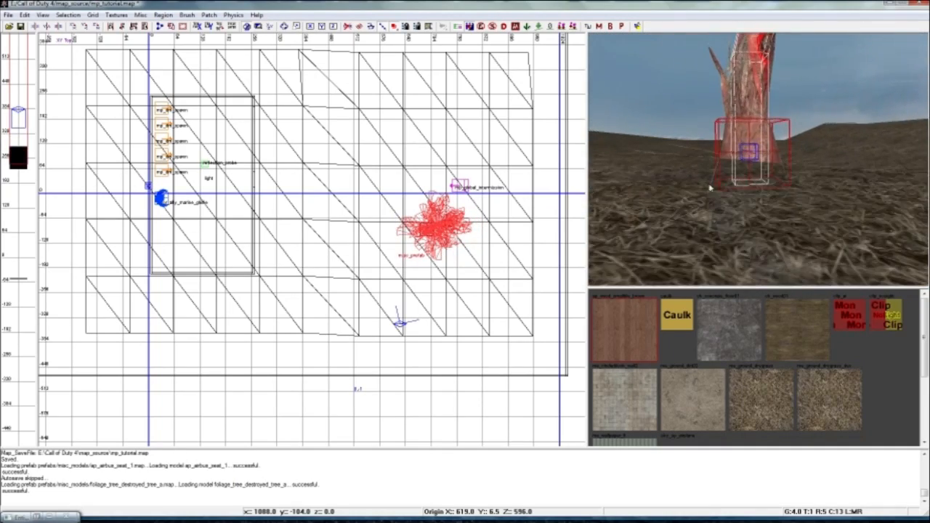
left_click_drag(739, 166, 734, 164)
right_click_drag(733, 164, 739, 164)
left_click_drag(739, 164, 729, 160)
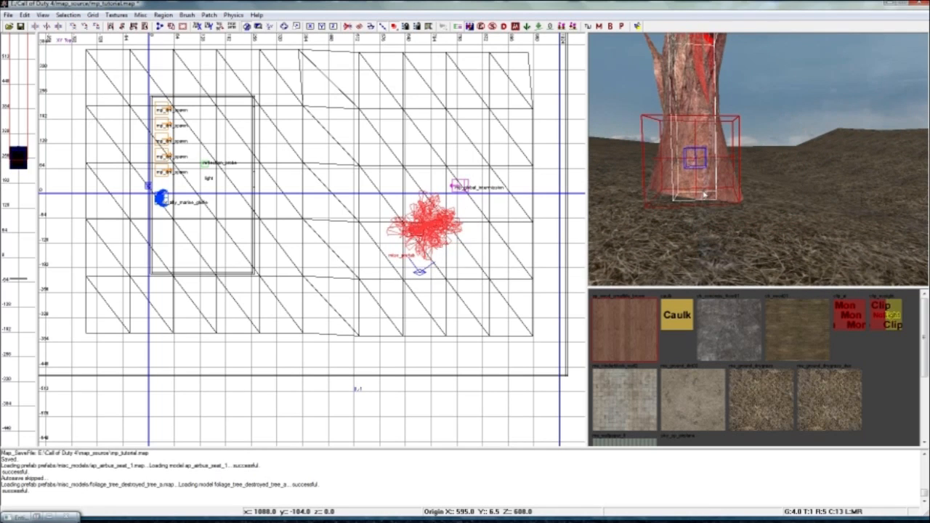
key("Escape")
Move the tree beside the room's southeast corner, set its trunk base on the ground there, and deselect it.
right_click_drag(730, 194, 759, 172)
left_click(708, 168, "shift")
left_click_drag(404, 244, 287, 299)
right_click_drag(636, 199, 636, 198)
left_click_drag(635, 199, 680, 220)
right_click_drag(669, 222, 704, 218)
key("Escape")
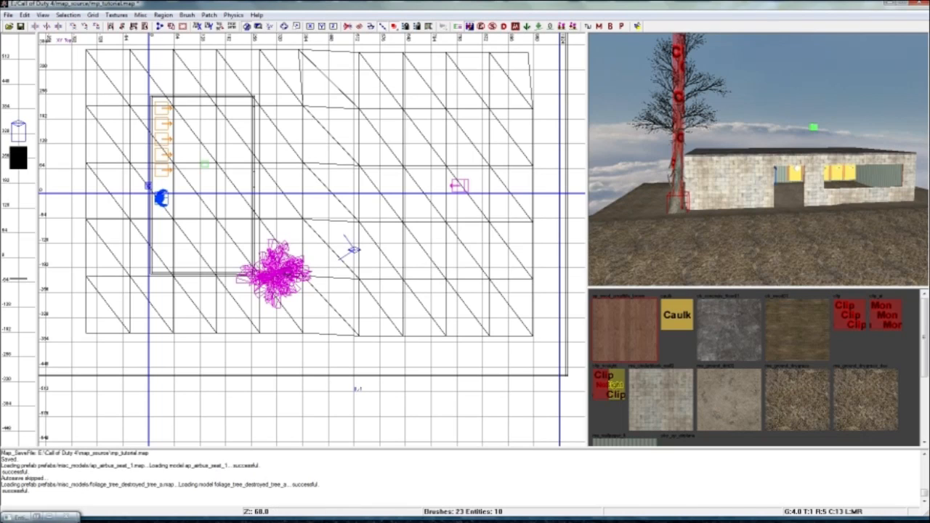
left_click(1, 112)
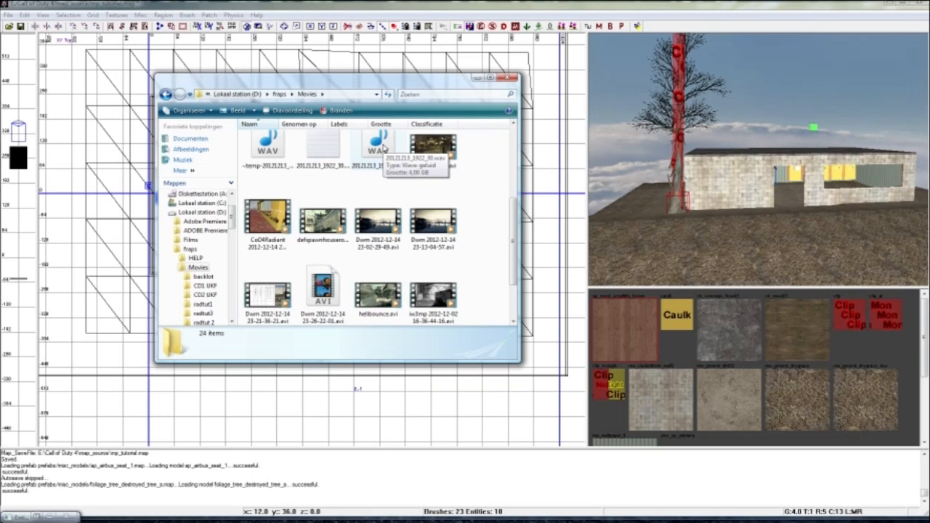
left_click(476, 79)
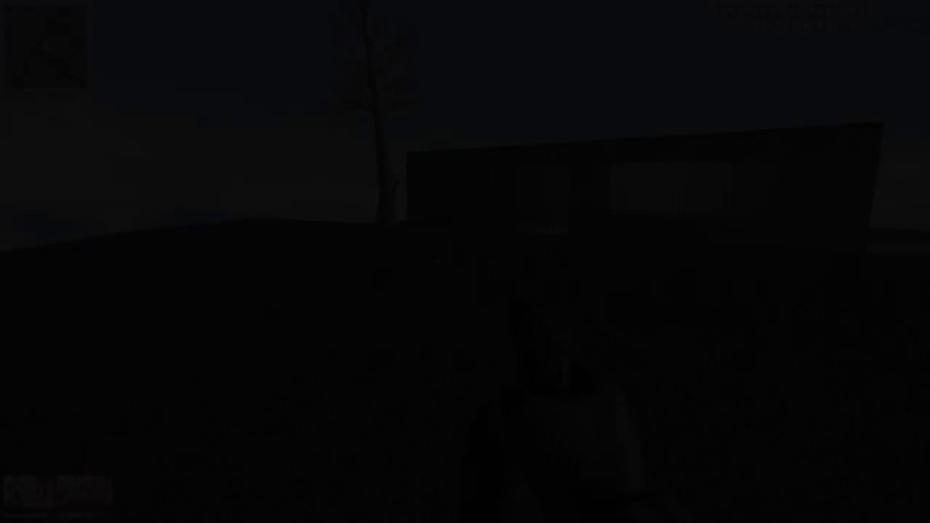
key("w")
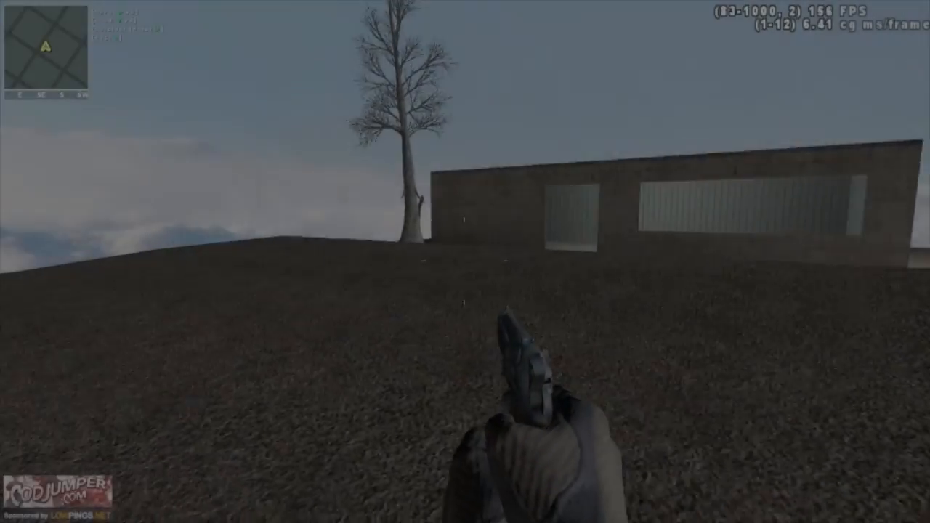
key("w")
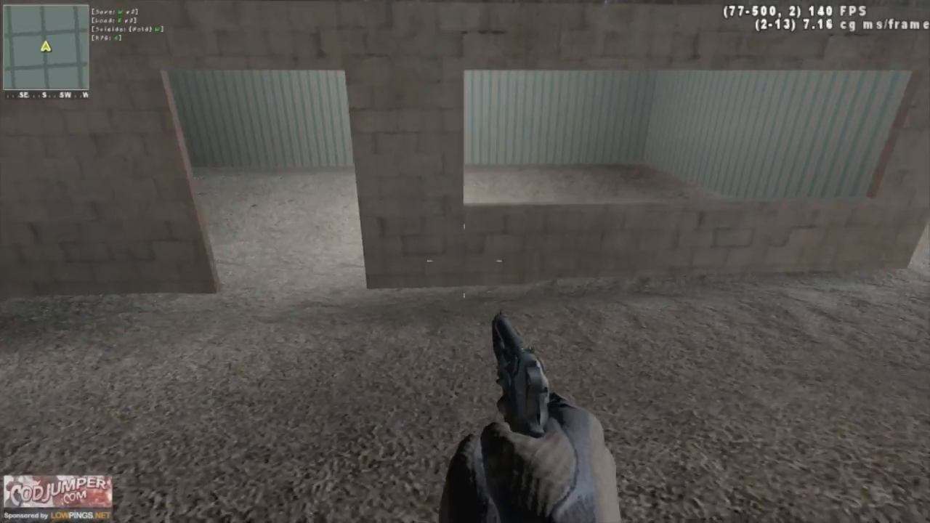
key("w")
key("w")
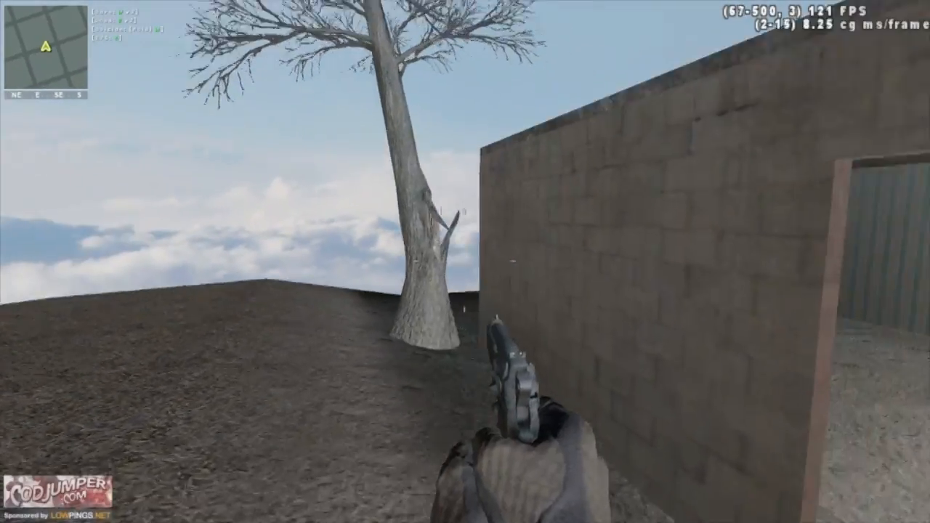
key("w")
key("w")
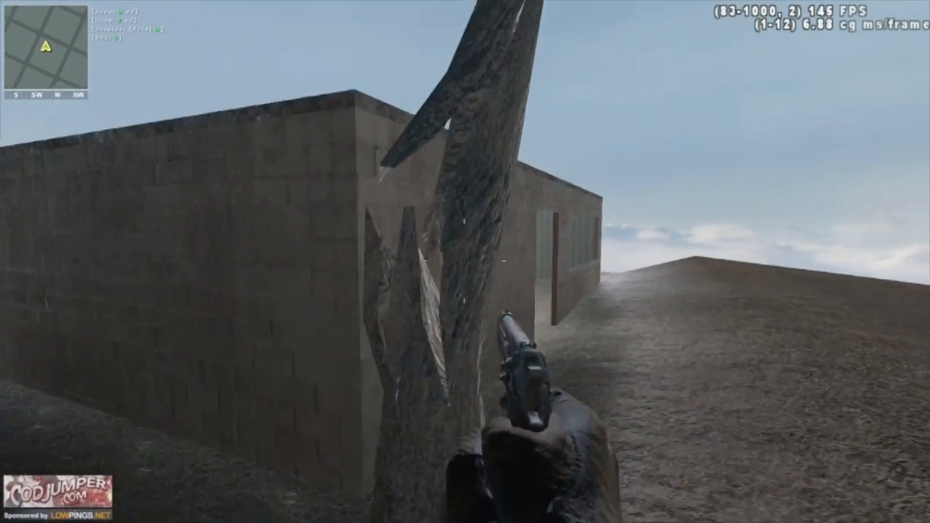
key("w")
key("w")
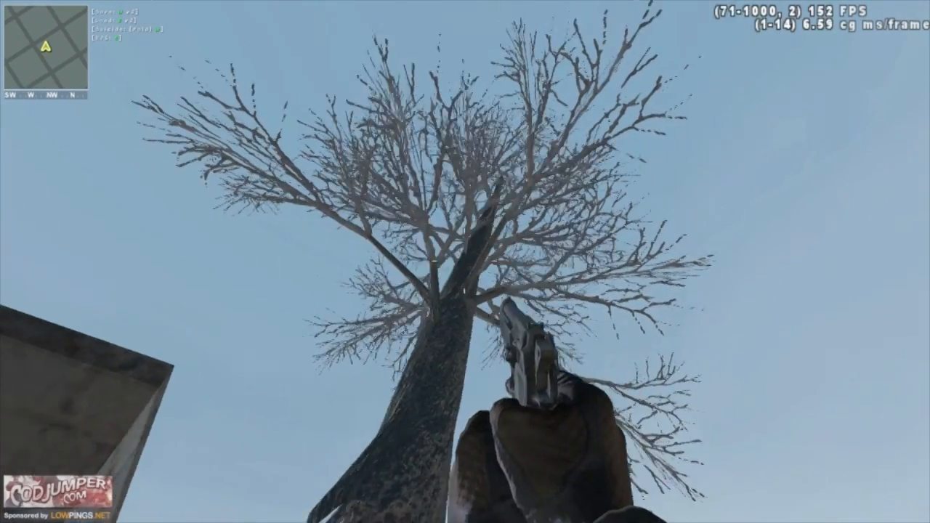
key("d")
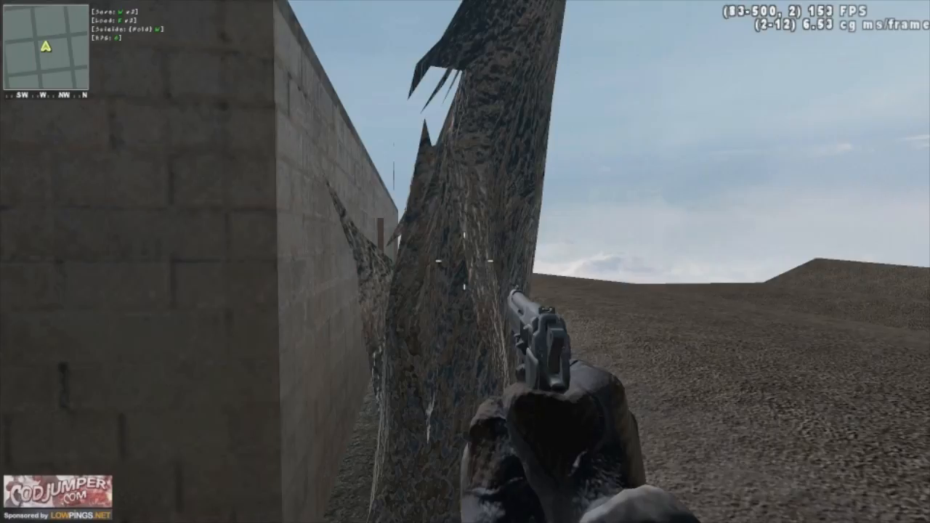
key("w")
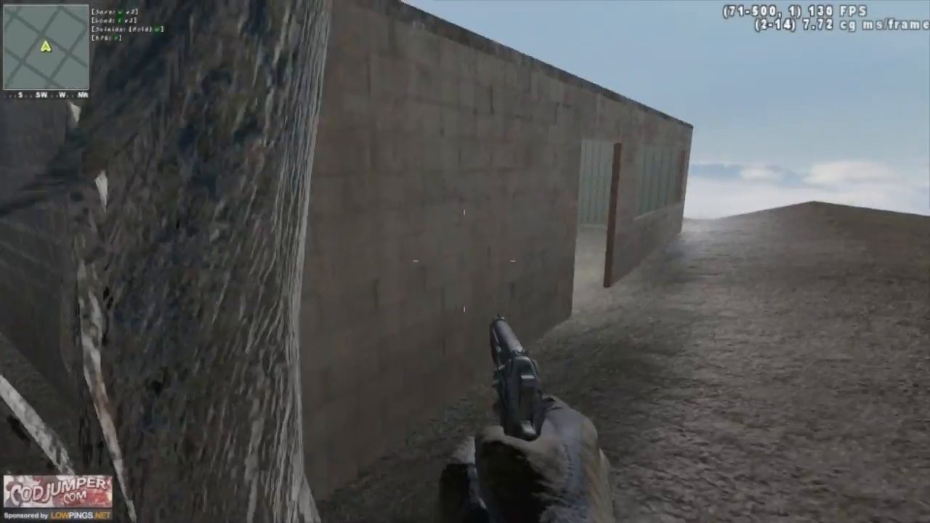
key("w")
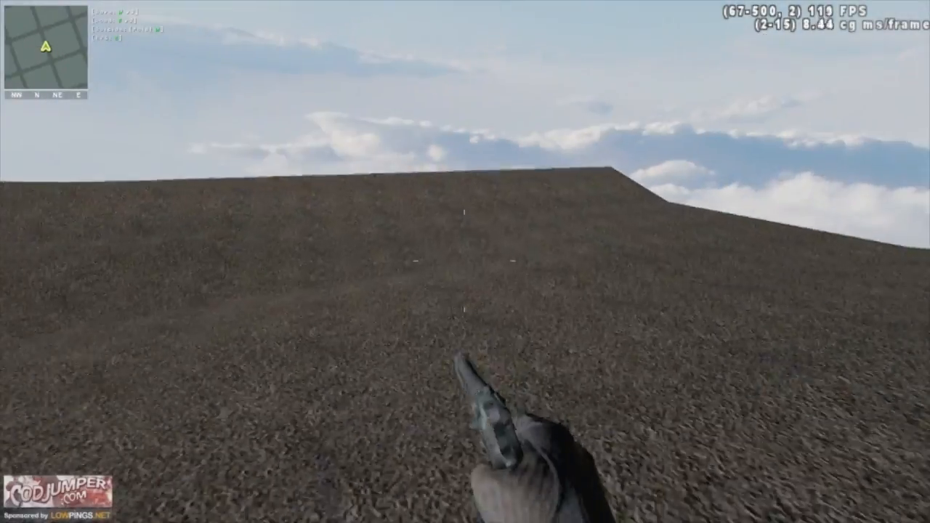
key("a")
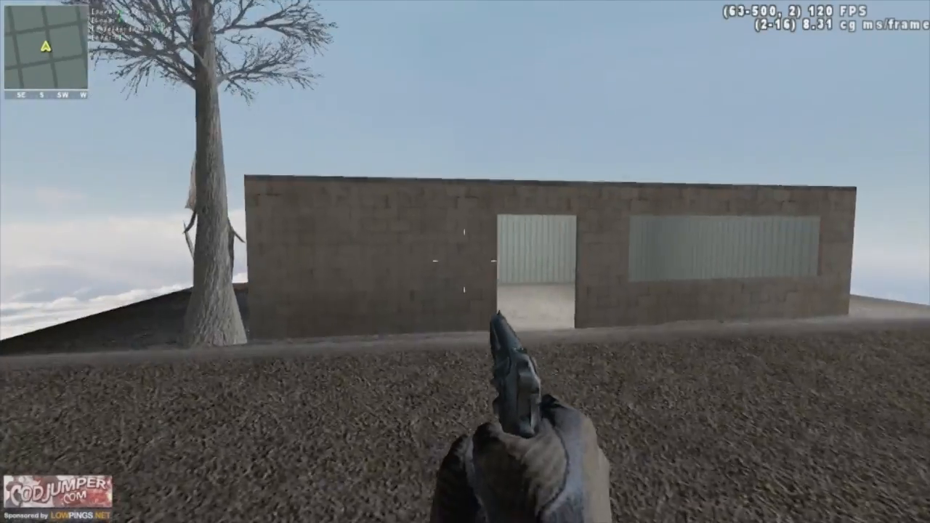
key("w")
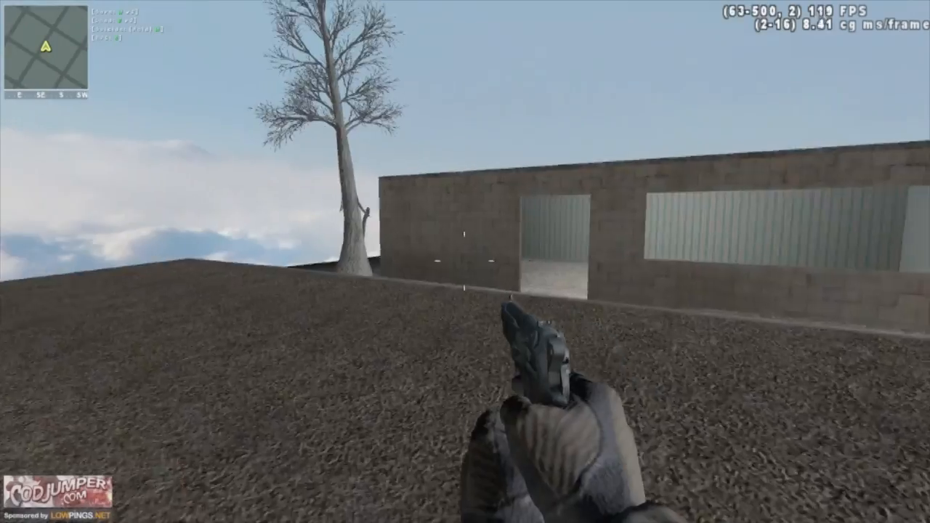
key("w")
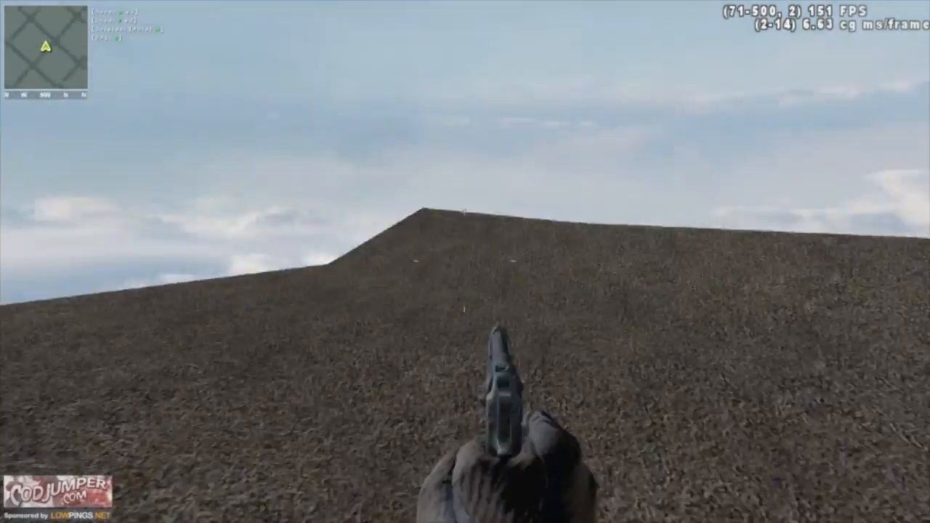
key("w")
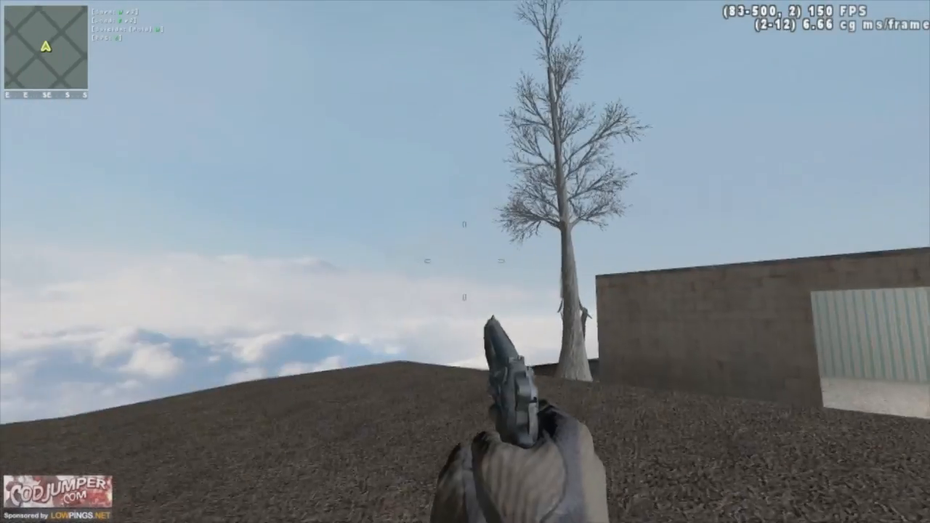
right_click(465, 261)
right_click(465, 261)
key("w")
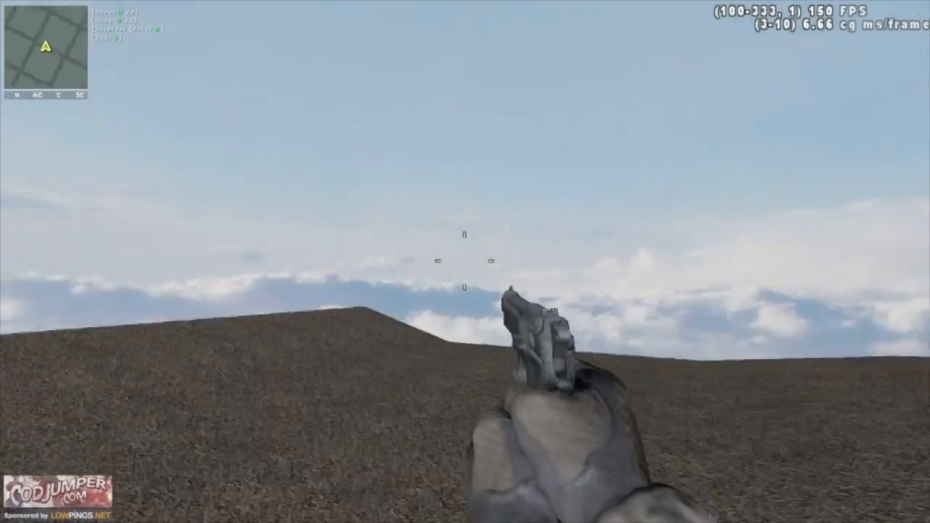
key("w")
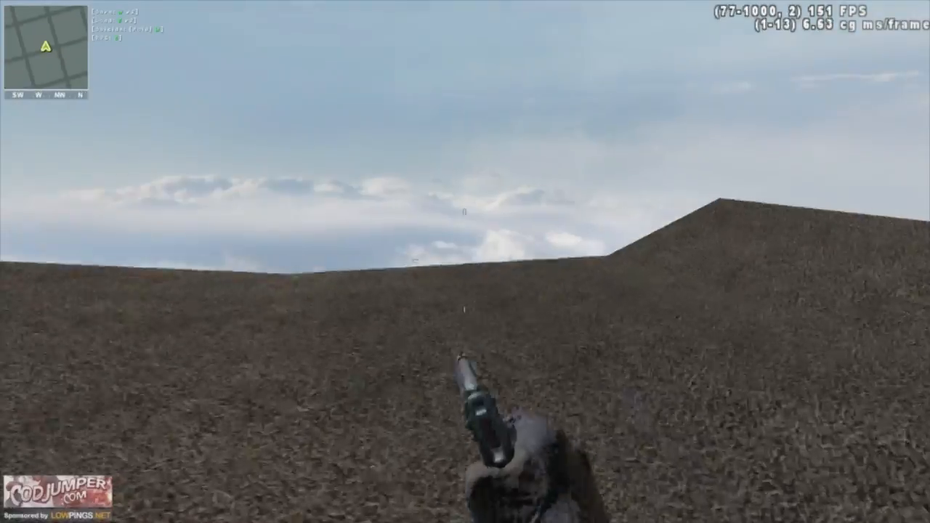
key("w")
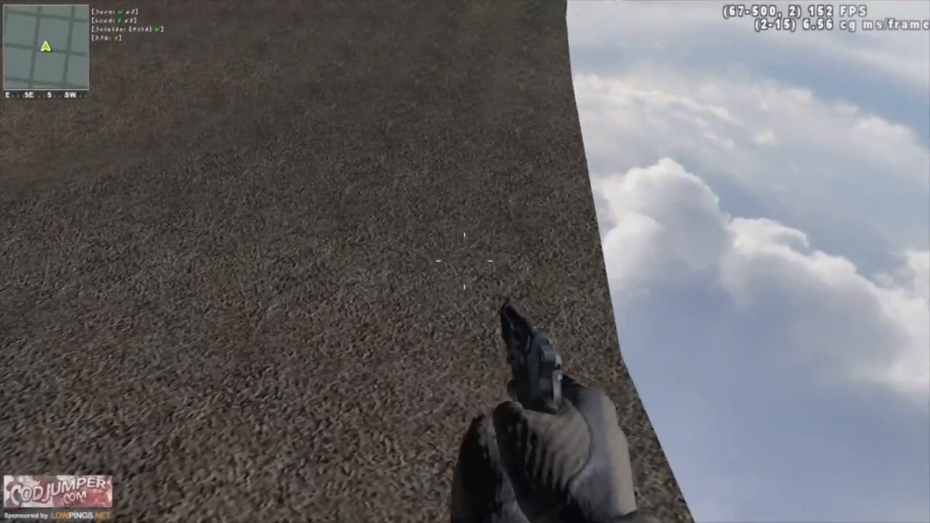
key("space")
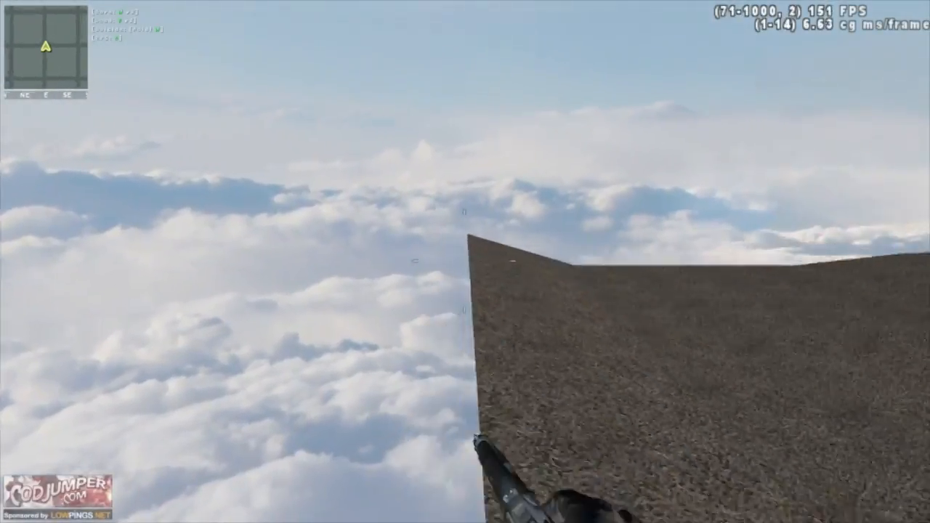
key("w")
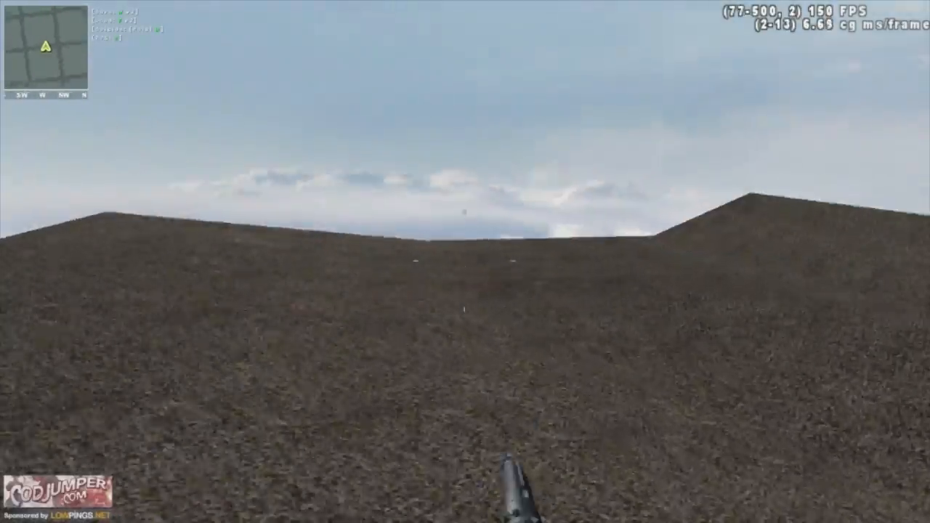
key("w")
key("w")
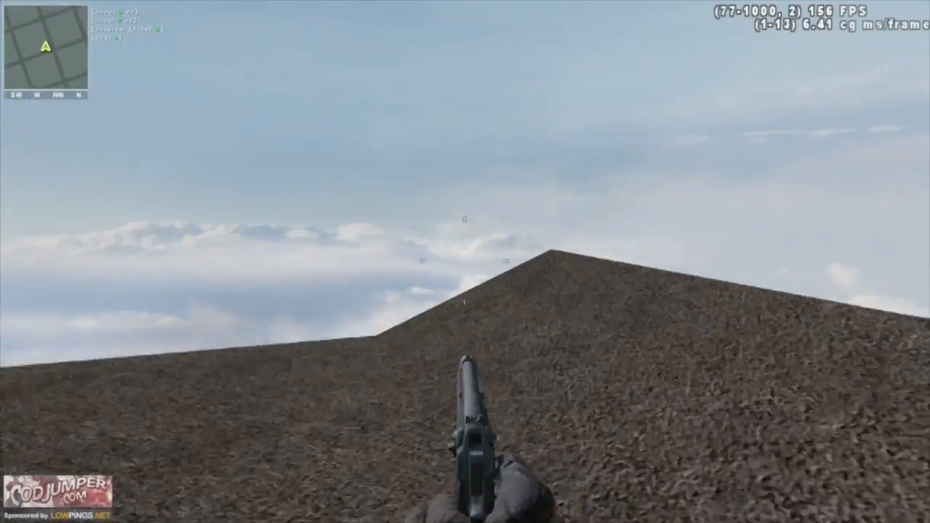
key("w")
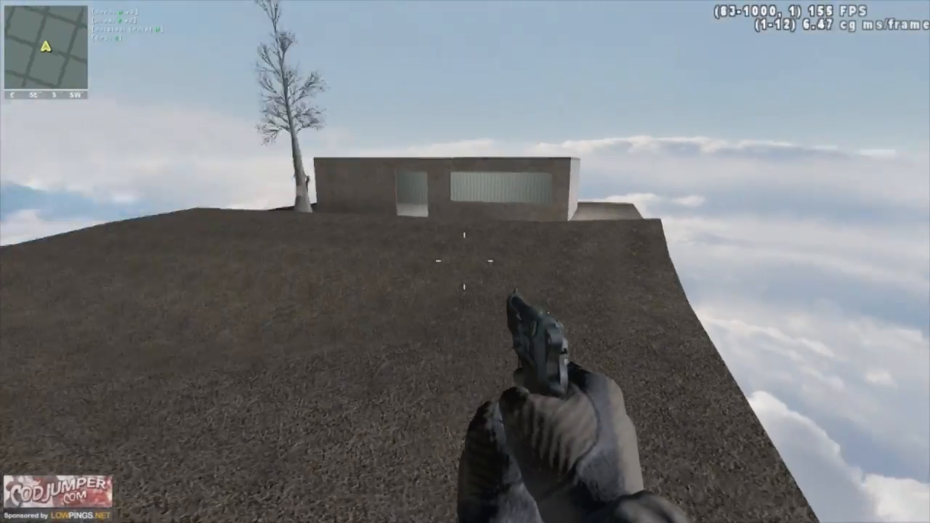
key("w")
key("1")
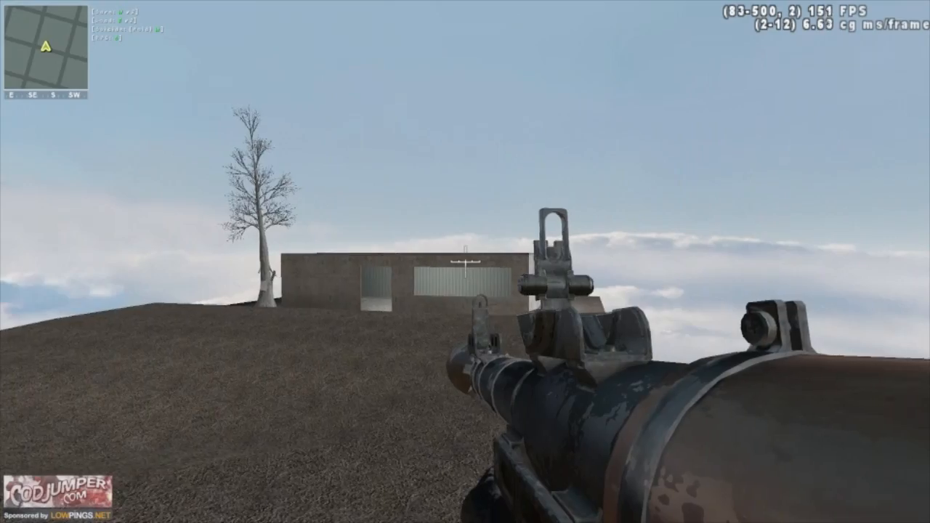
key("w")
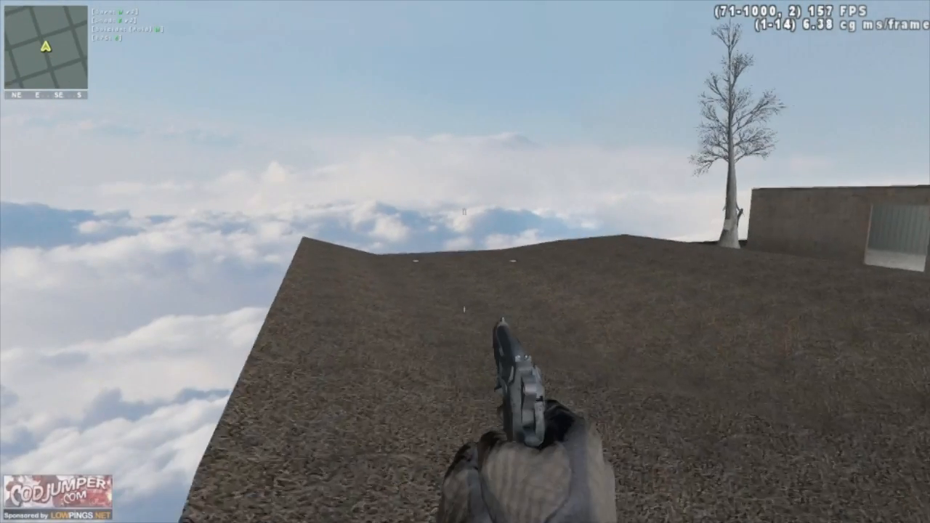
key("w")
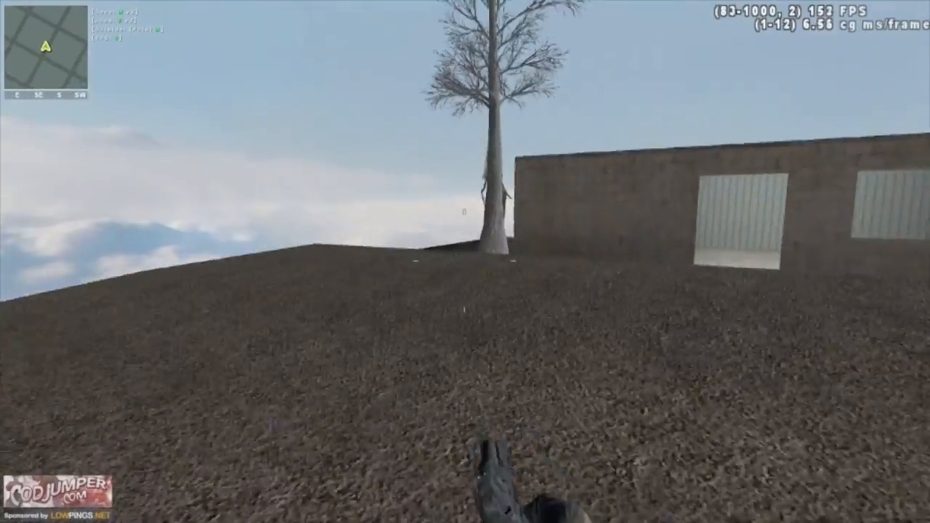
key("w")
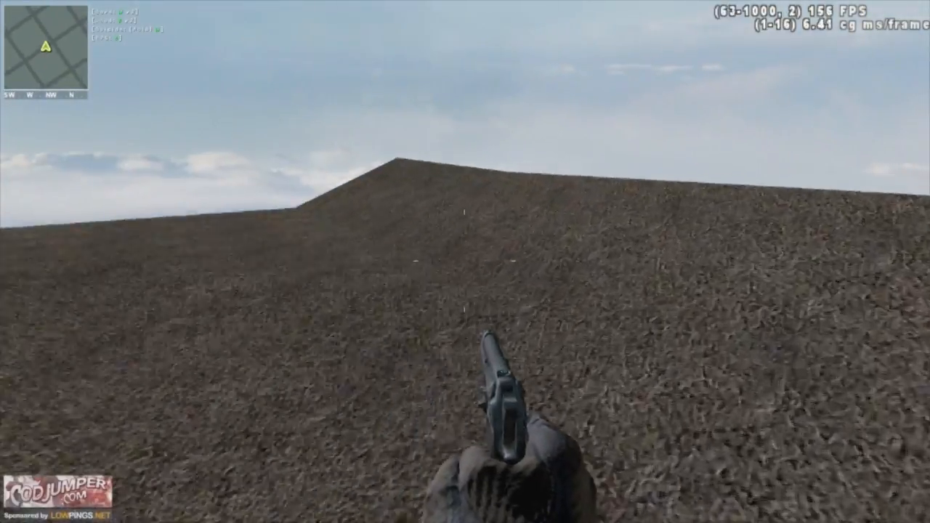
key("w")
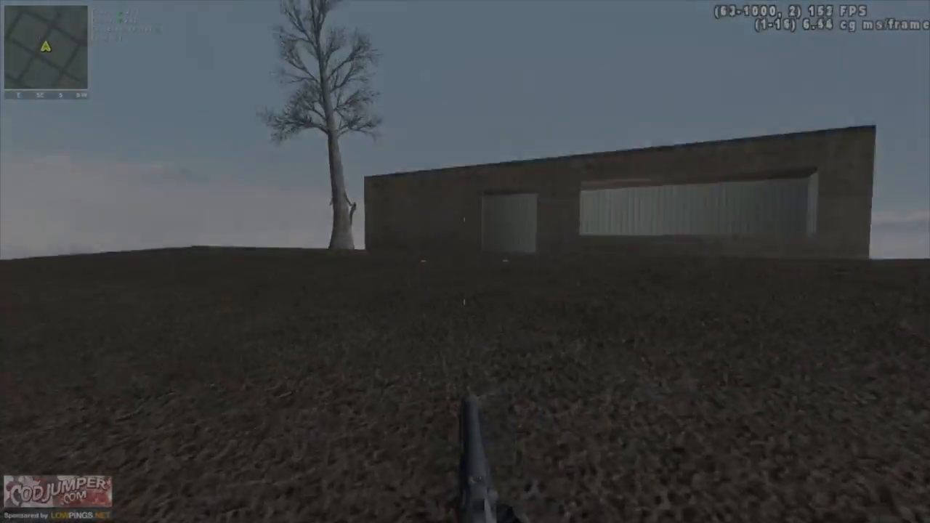